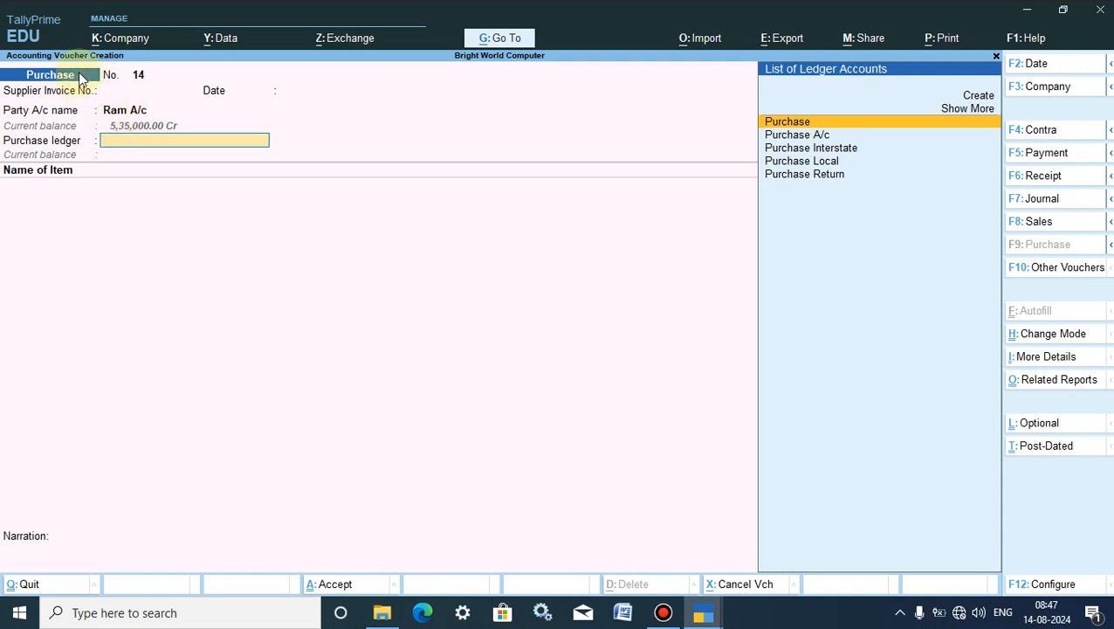
- Reselect the same supplier account as the party of the purchase voucher, stopping at the purchase ledger selection
left_click(121, 109)
key("BackSpace")
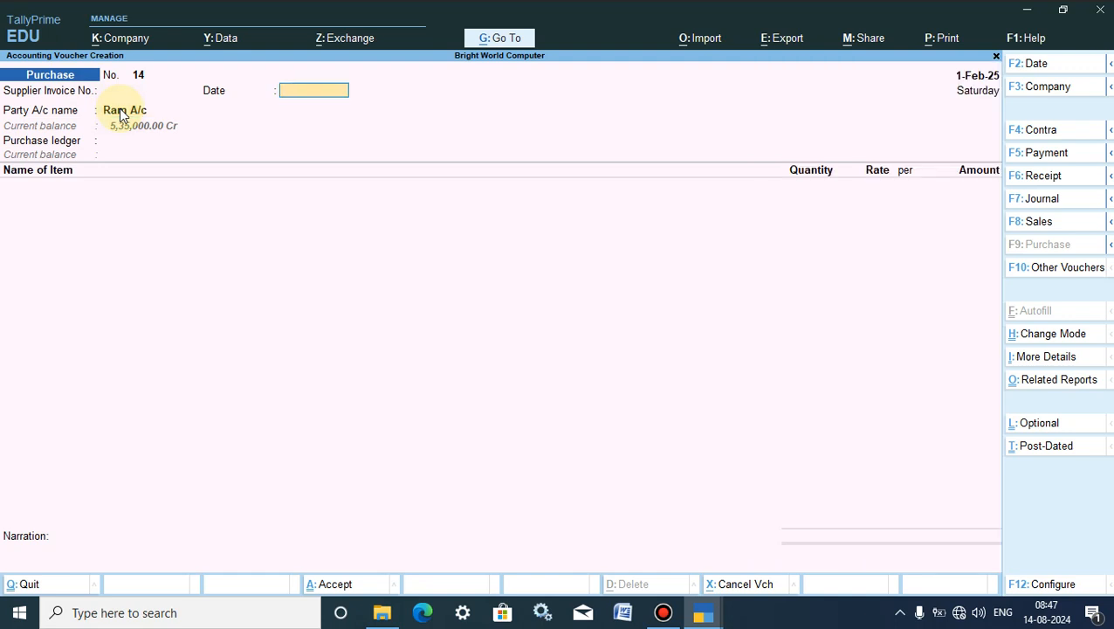
left_click(125, 112)
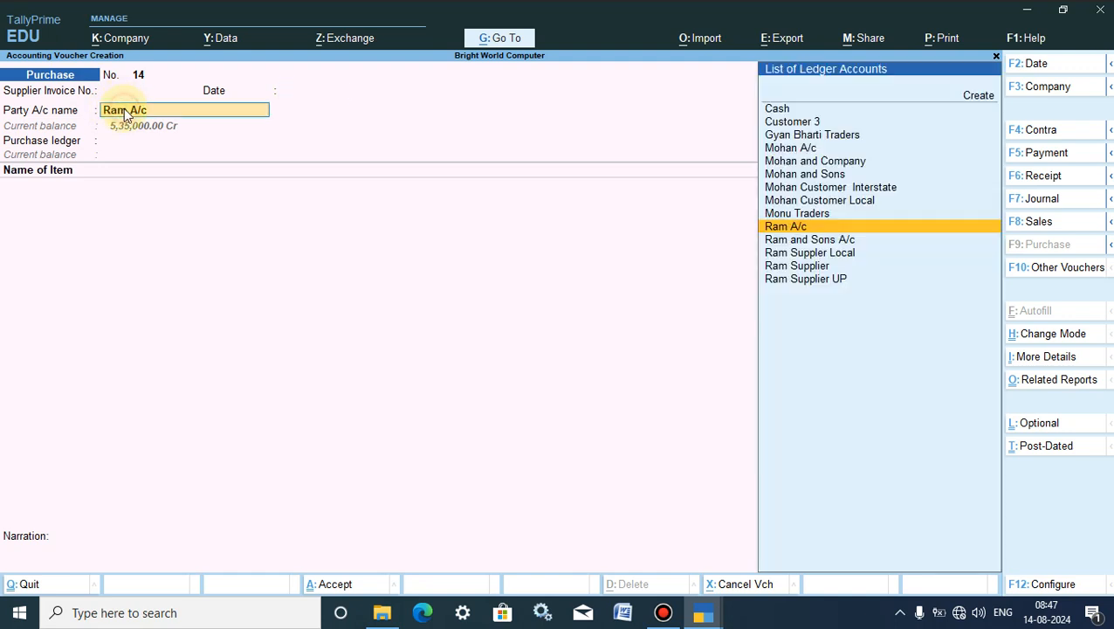
type("Ram")
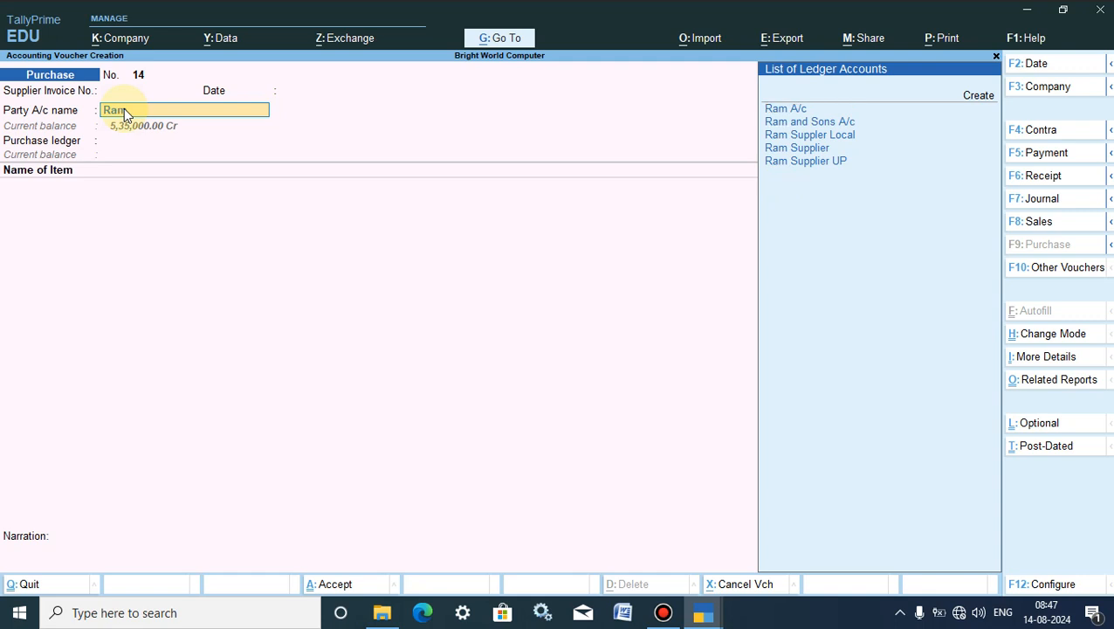
key("Return")
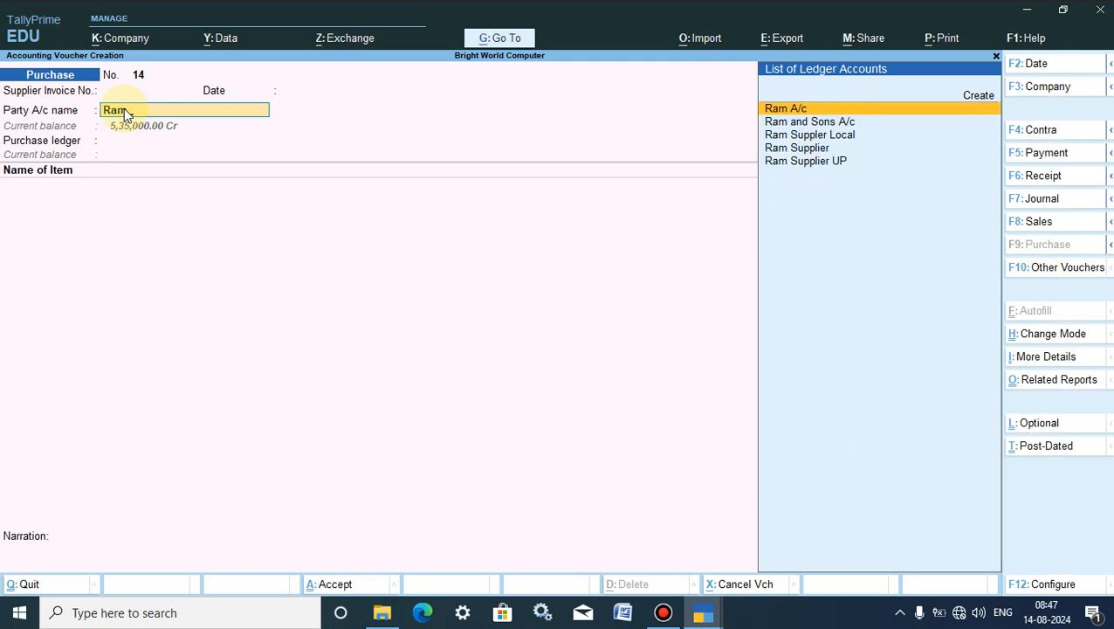
key("Return")
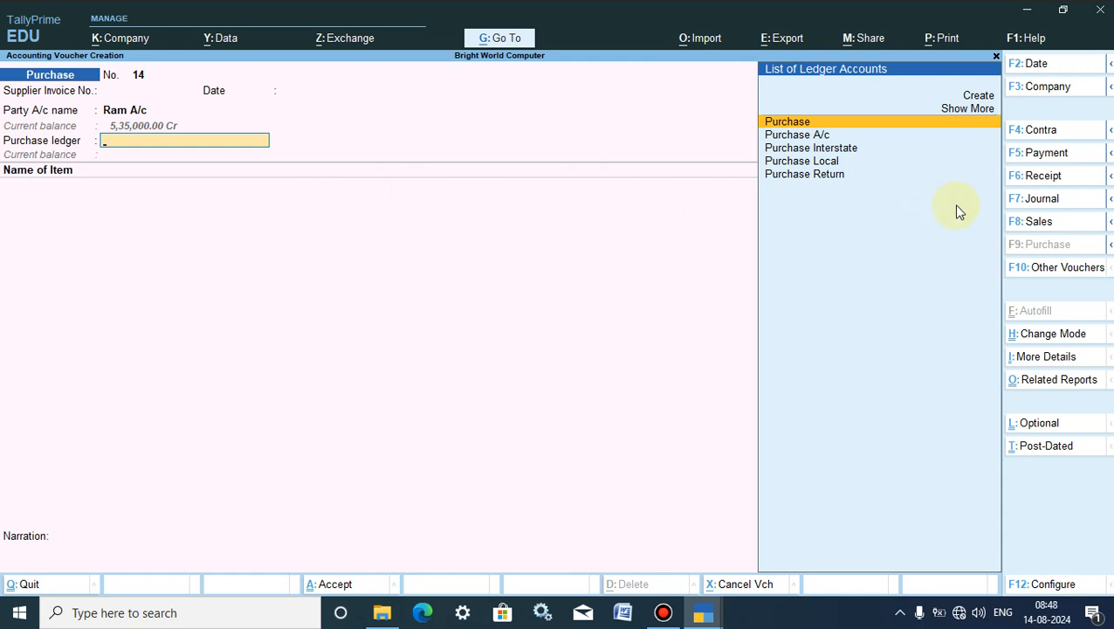
- Change the entry to a Sales voucher and set its party to the customer's personal ledger account
left_click(1023, 224)
left_click(611, 404)
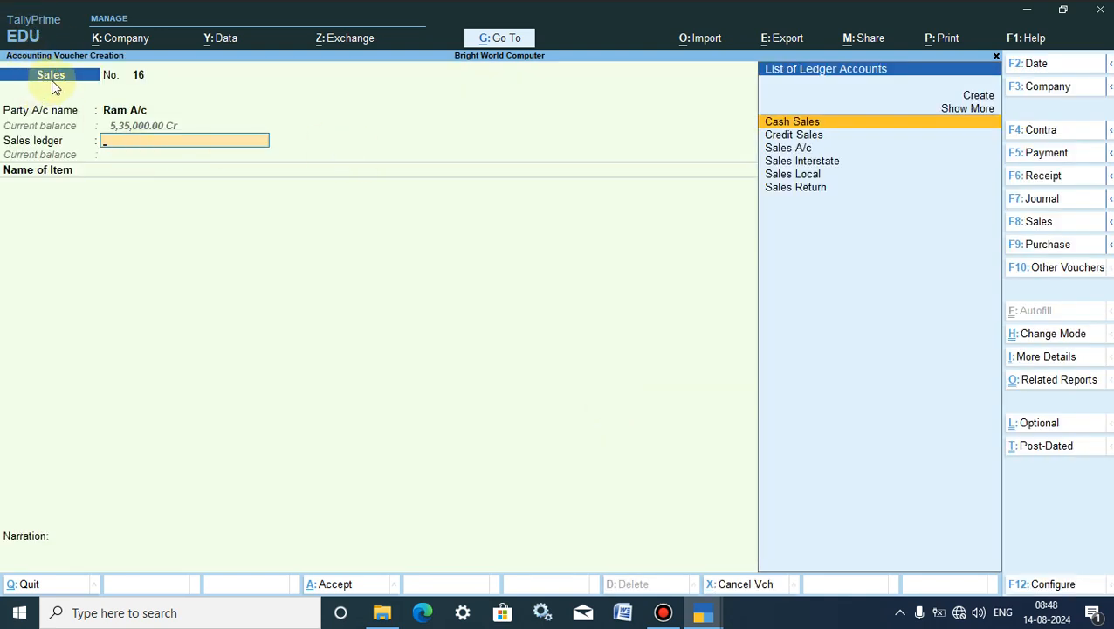
left_click(114, 112)
type("Mo")
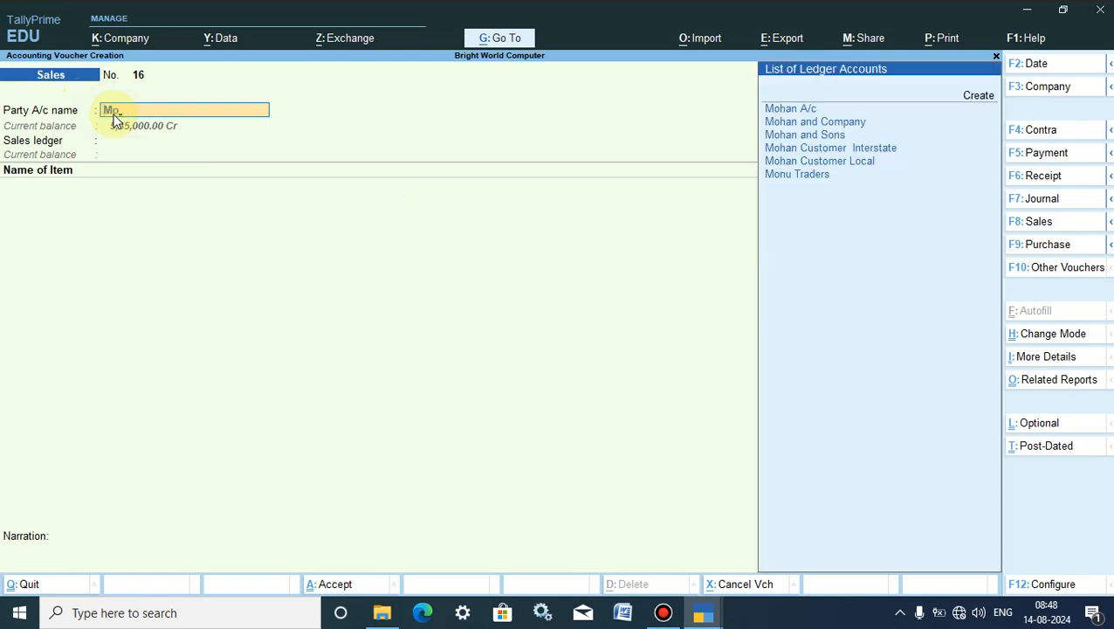
key("Return")
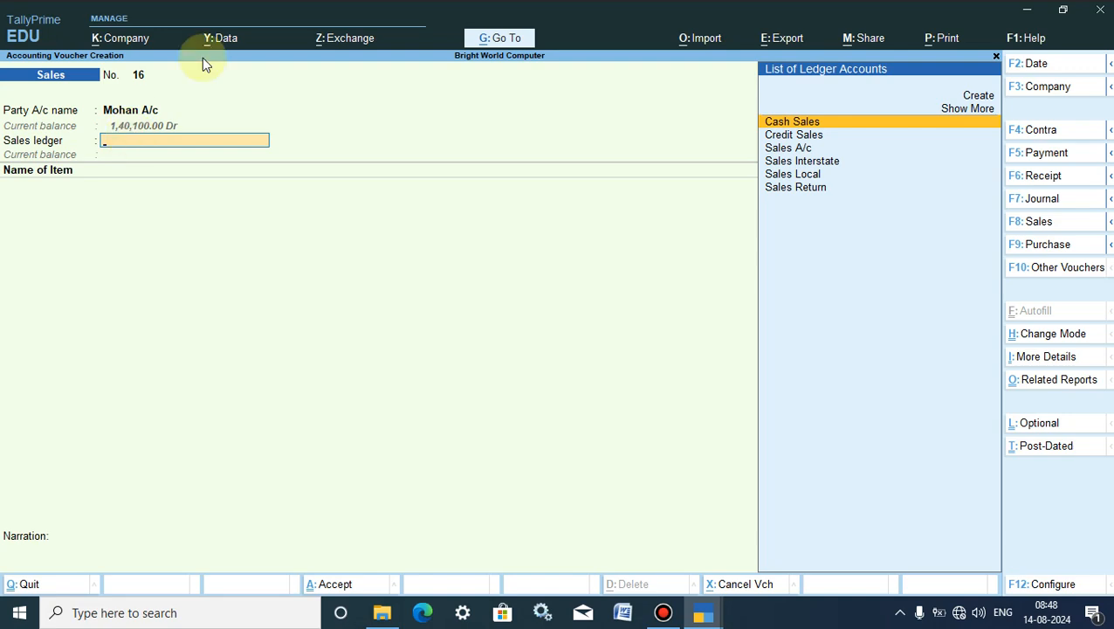
- Minimize the current window, refresh the desktop, and bring up a second TallyPrime window for Bright World Computer Institute 1
left_click(1027, 11)
right_click(743, 55)
left_click(776, 104)
right_click(485, 74)
left_click(538, 127)
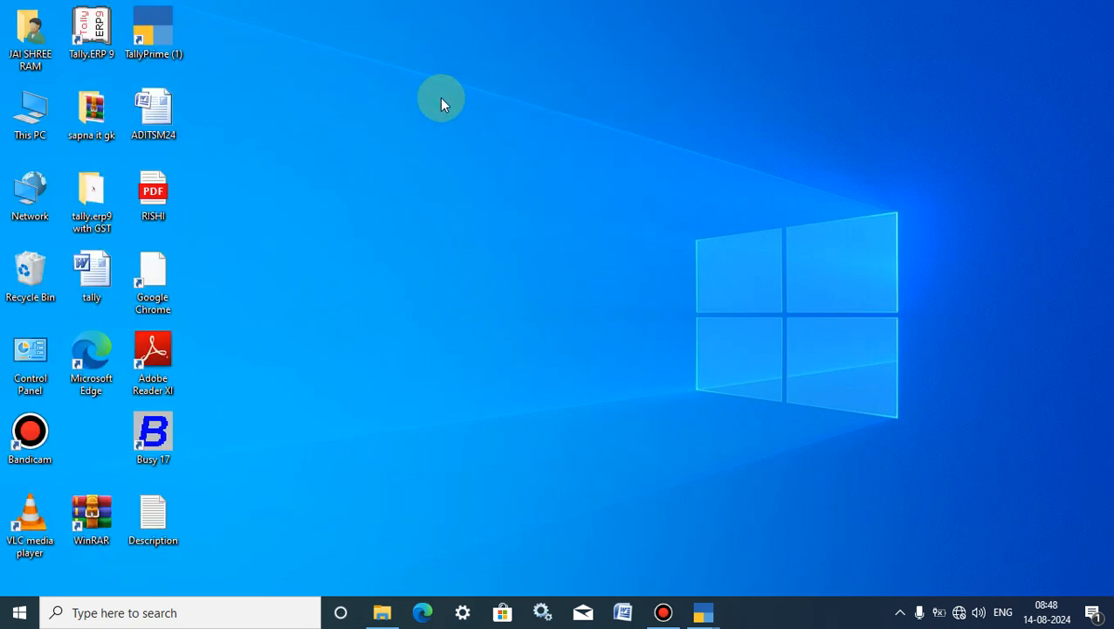
left_click(153, 31)
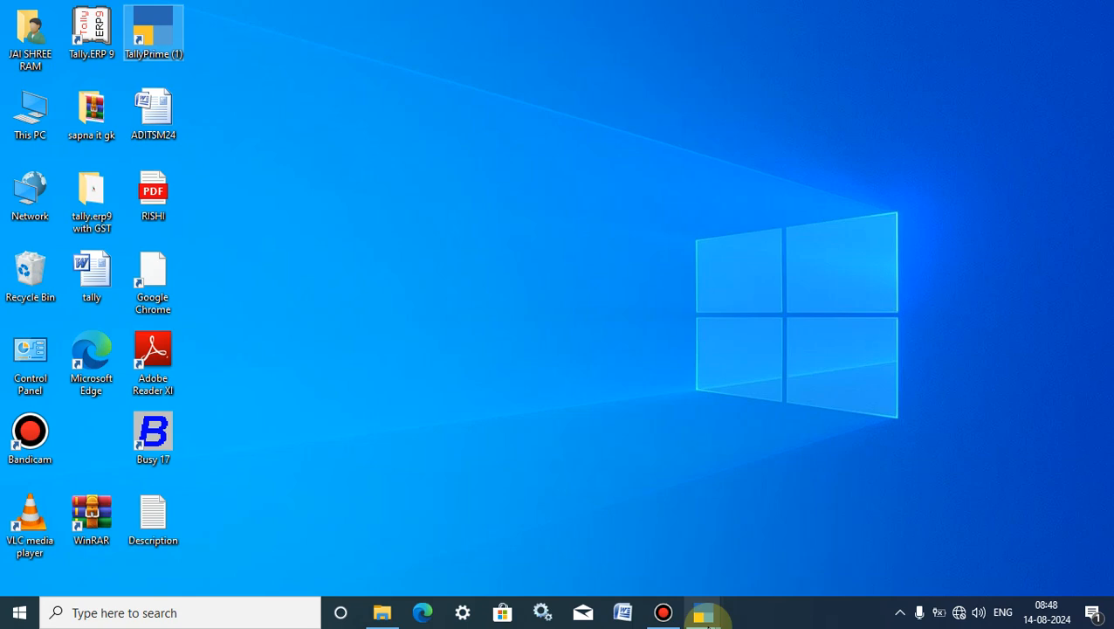
mouse_move(704, 612)
left_click(643, 564)
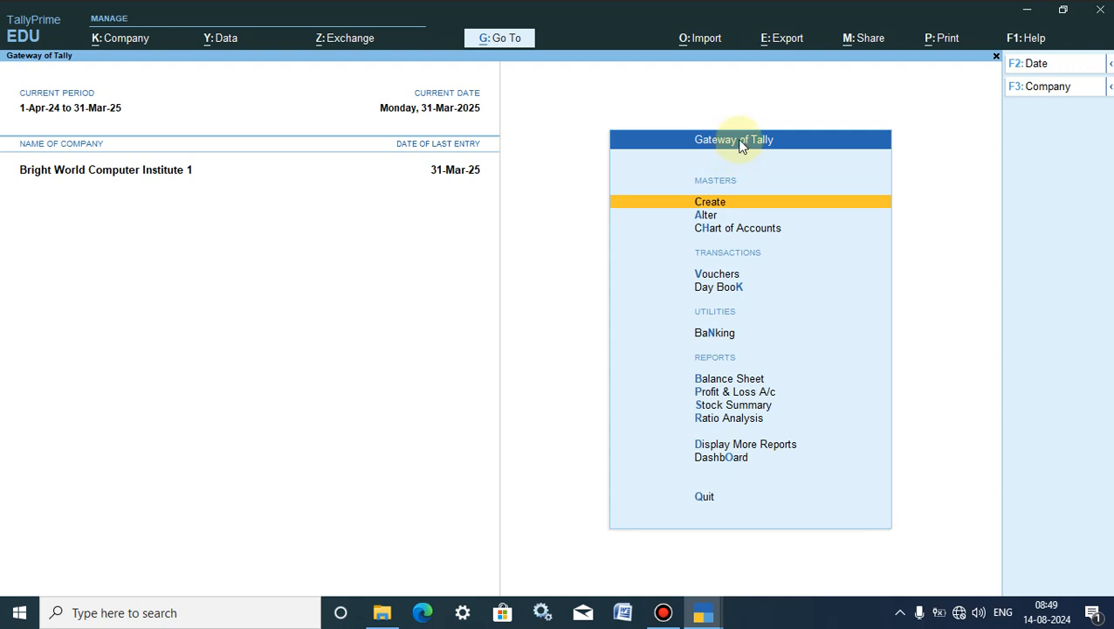
- Start a Purchase voucher in Bright World Computer Institute 1 with the supplier's personal ledger account as the party
left_click(716, 276)
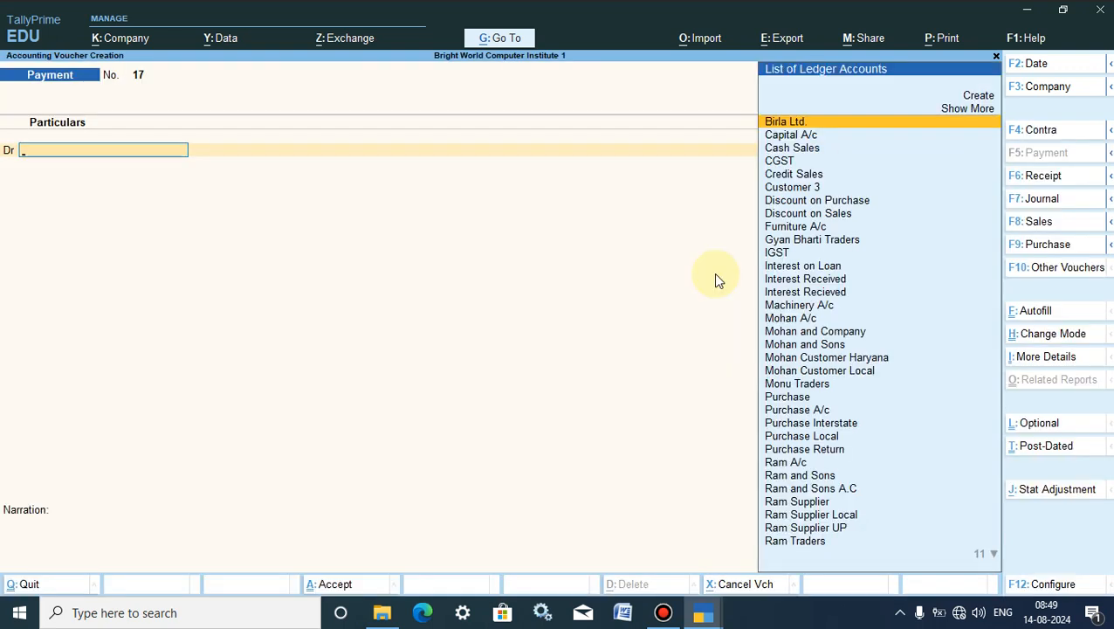
left_click(1024, 249)
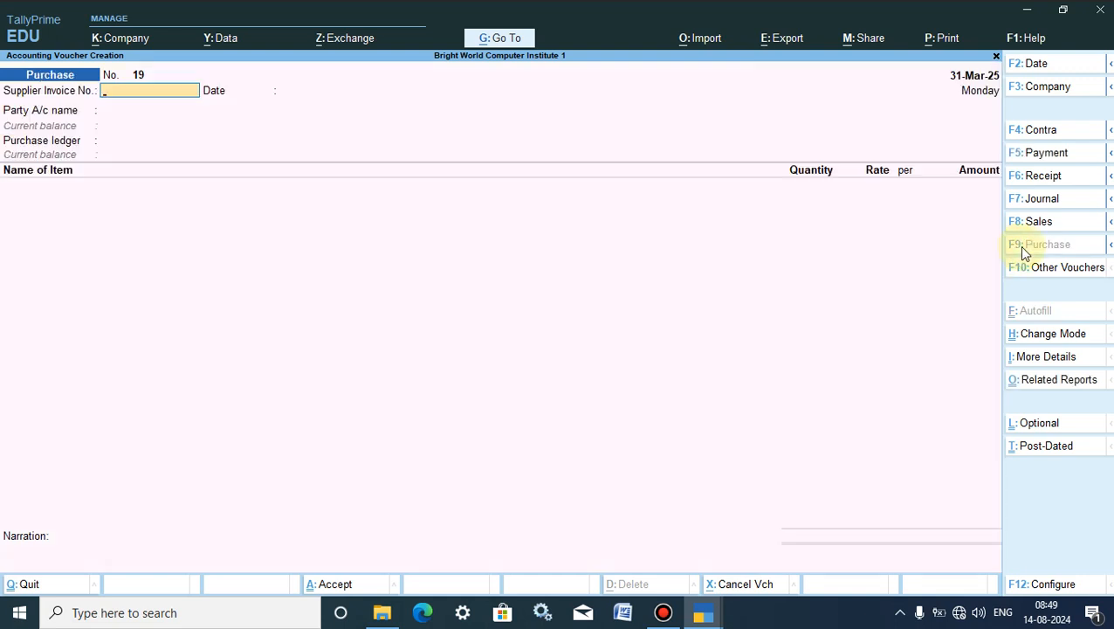
left_click(101, 116)
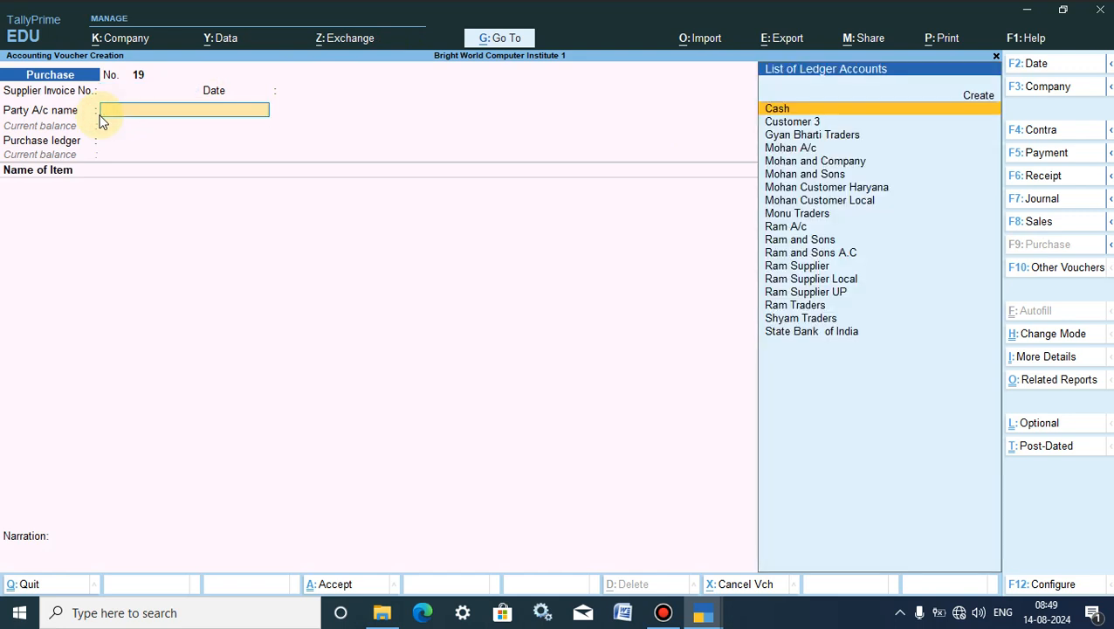
type("Ra")
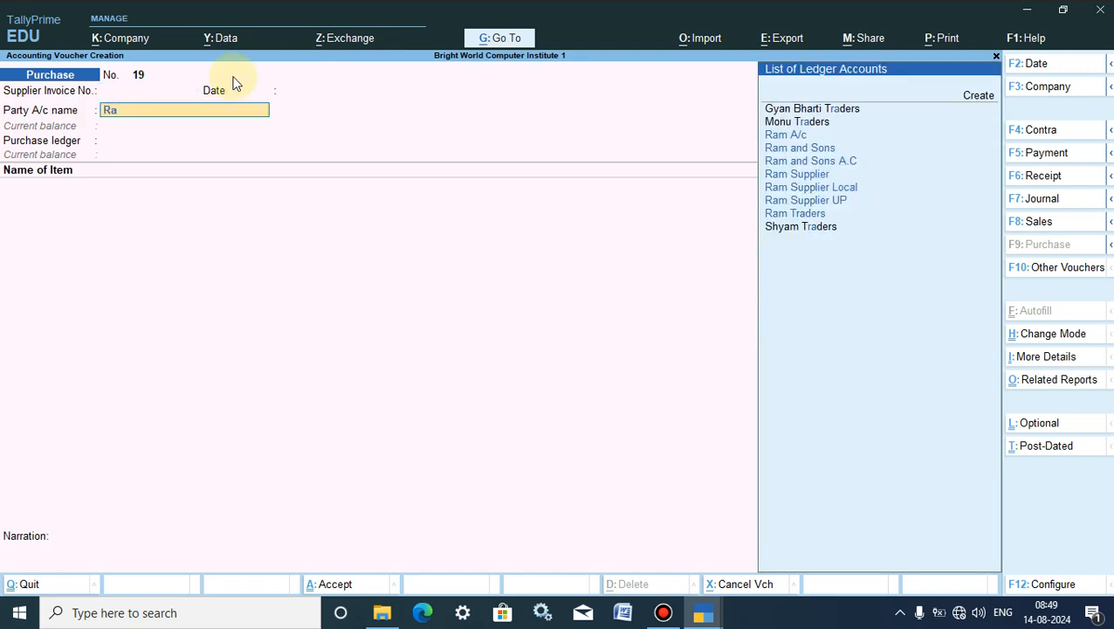
left_click(785, 136)
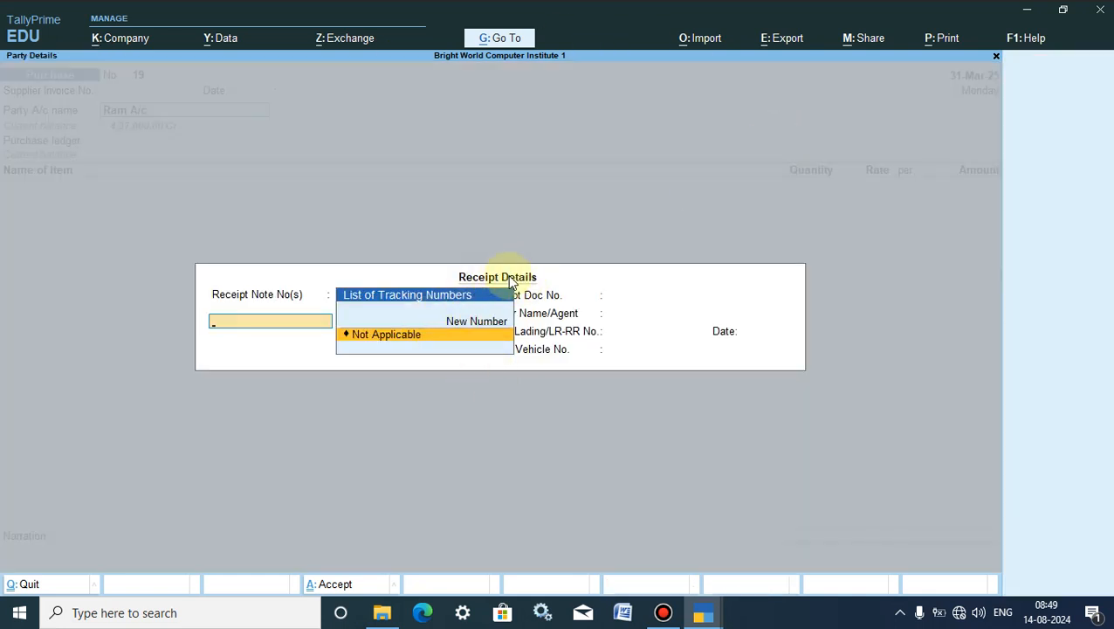
- Set the receipt note number to Not Applicable, leave the other receipt details blank, and leave the supplier's party details unchanged
key("Return")
key("Return")
key("Return")
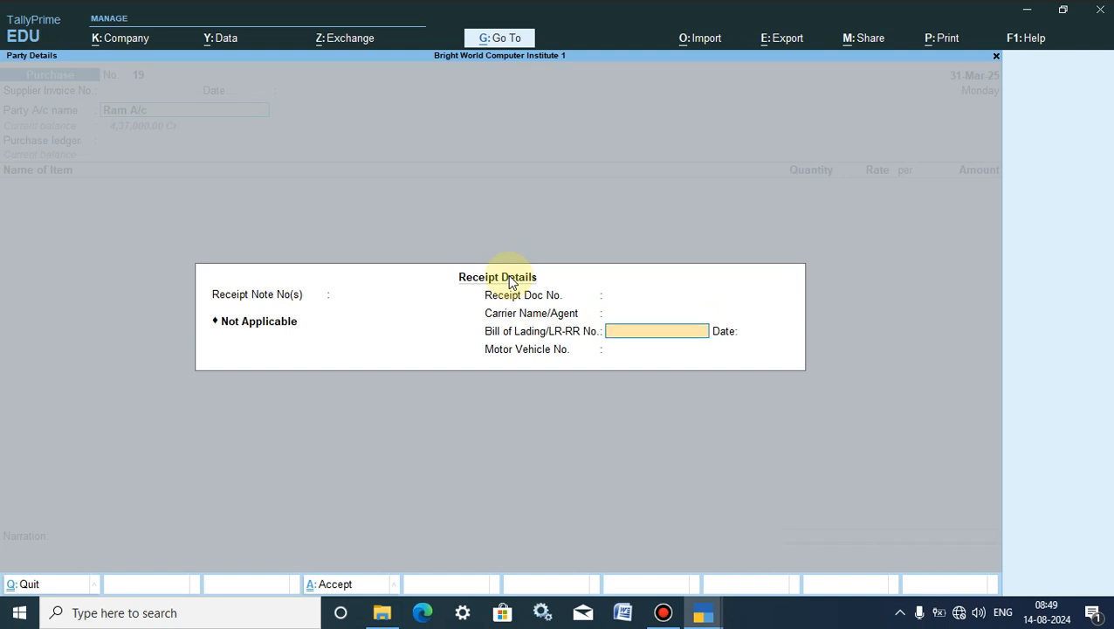
key("Return")
key("Return")
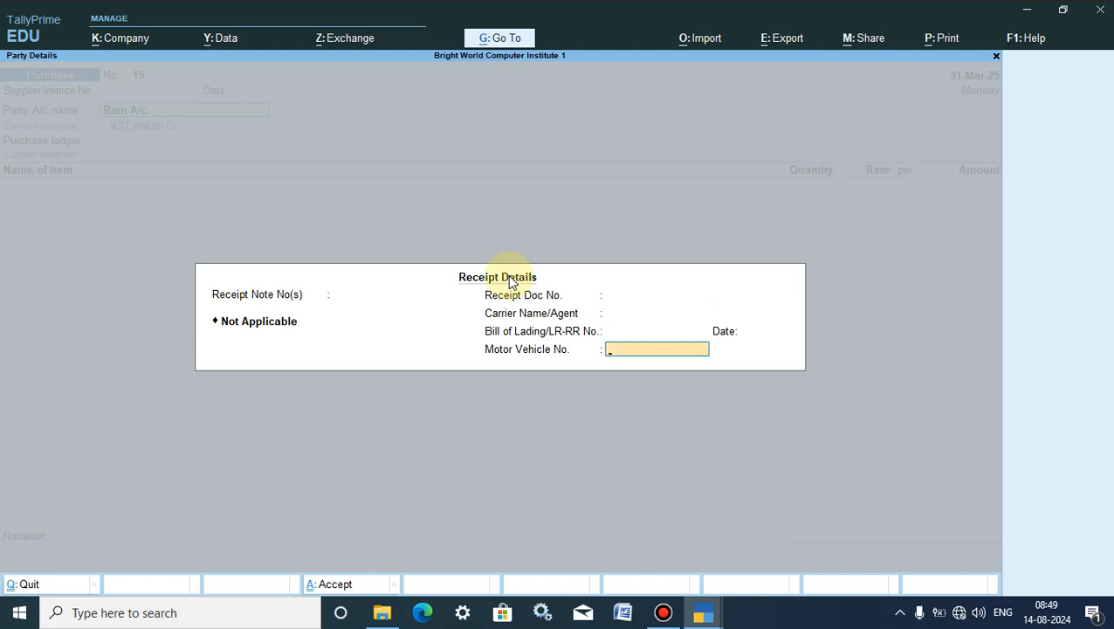
key("Return")
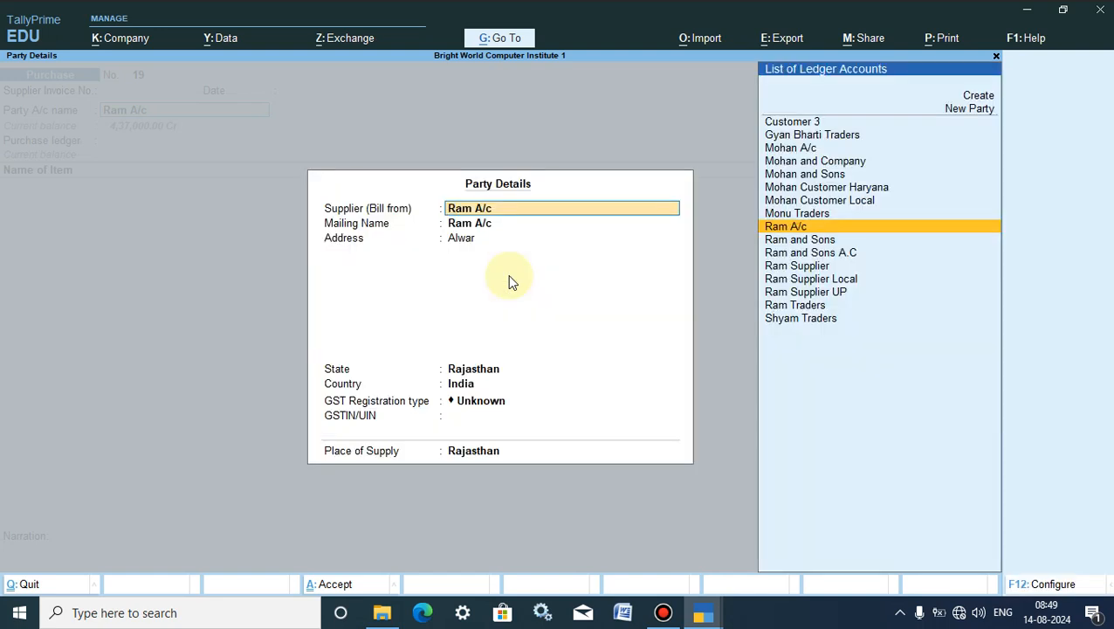
key("ctrl+a")
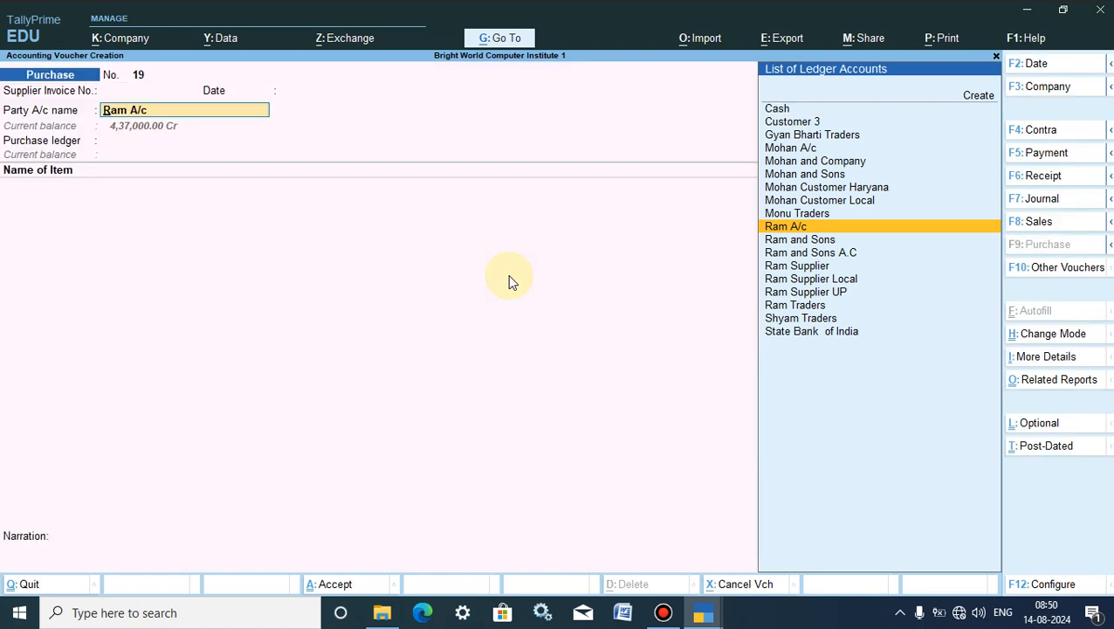
- Change the purchase voucher's party to Cash, go through its receipt and party details, and return to the receipt details
type("Ca")
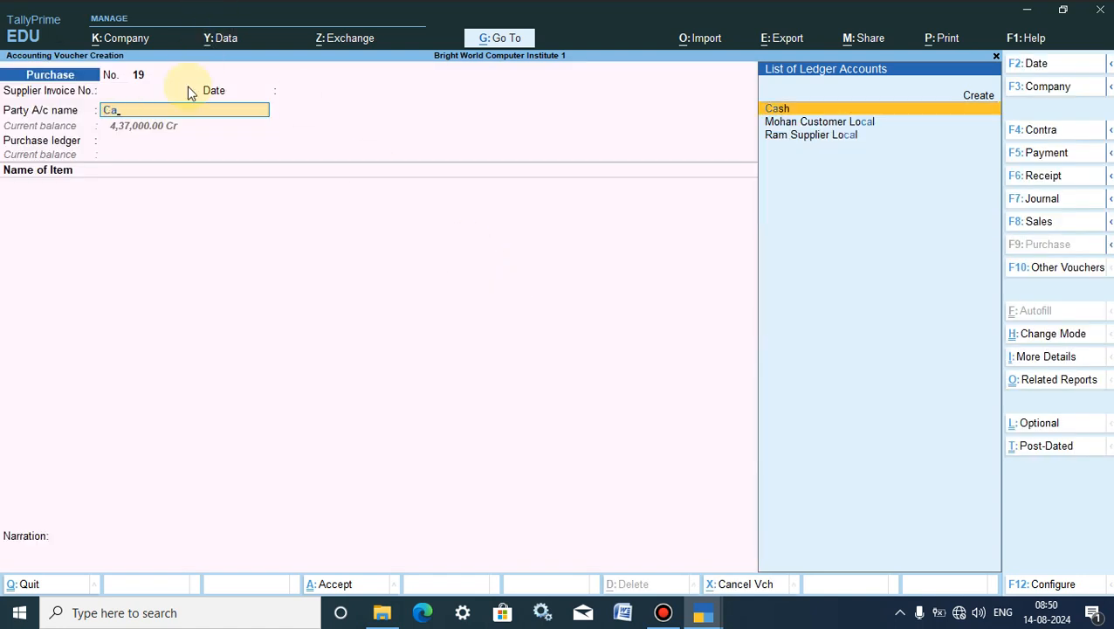
key("Return")
key("Return")
key("Return")
key("Return")
key("Return")
key("Return")
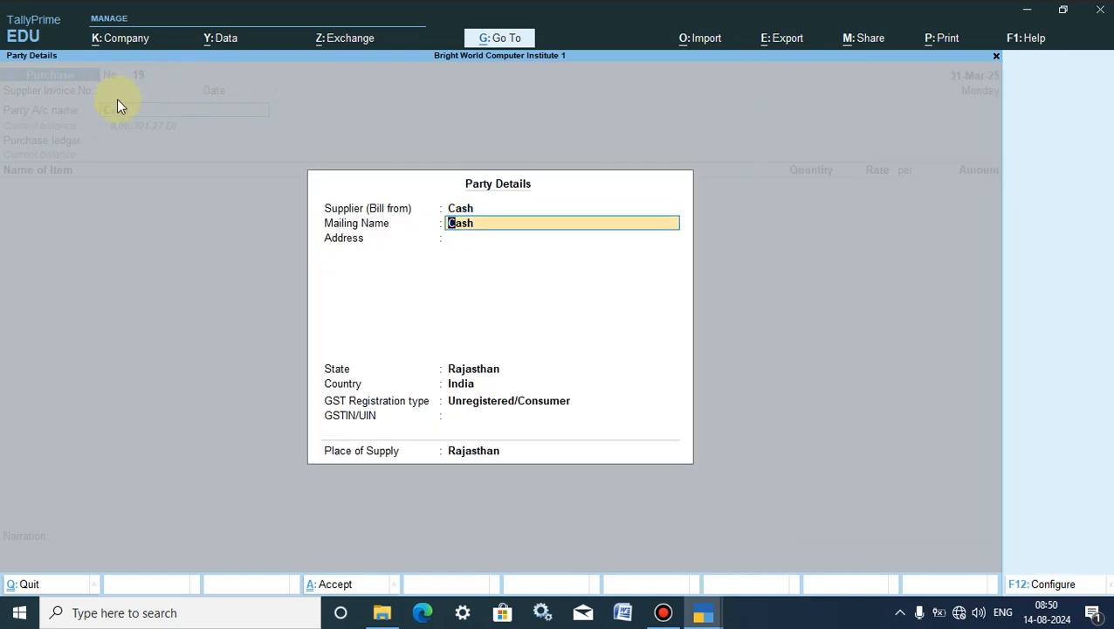
key("BackSpace")
key("BackSpace")
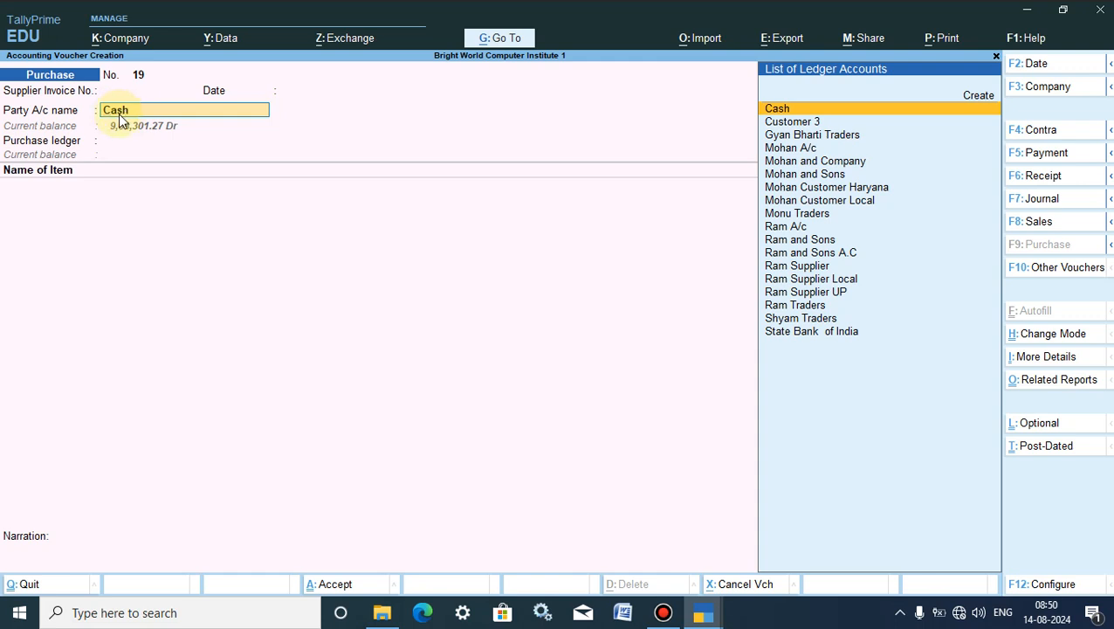
key("Return")
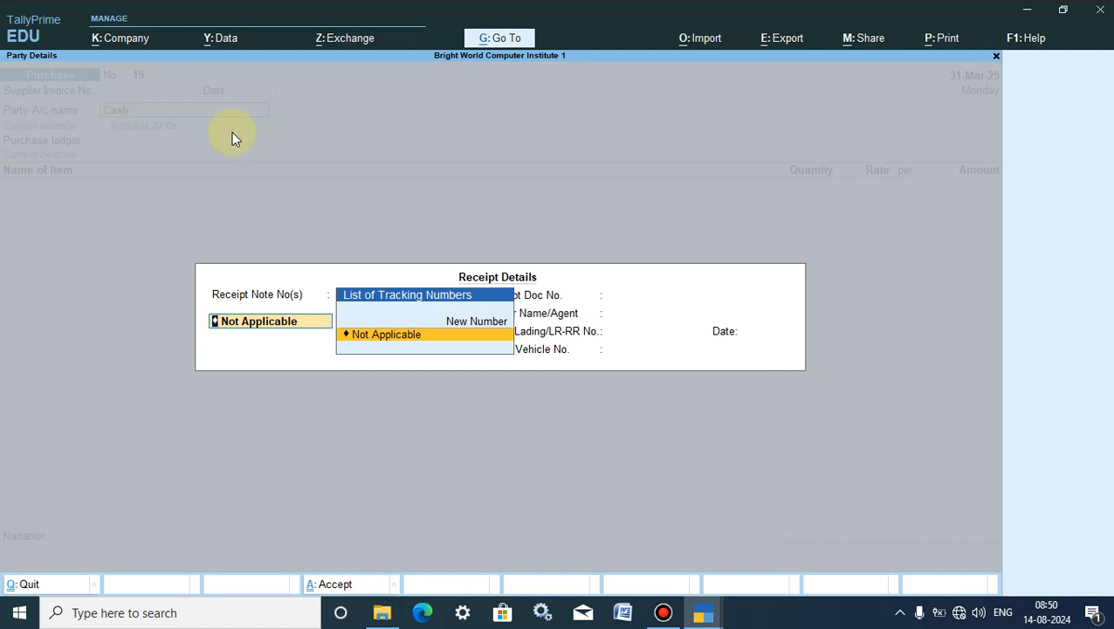
- Switch to the Bright World Computer window and set the sales voucher's party to Cash
mouse_move(712, 616)
left_click(753, 572)
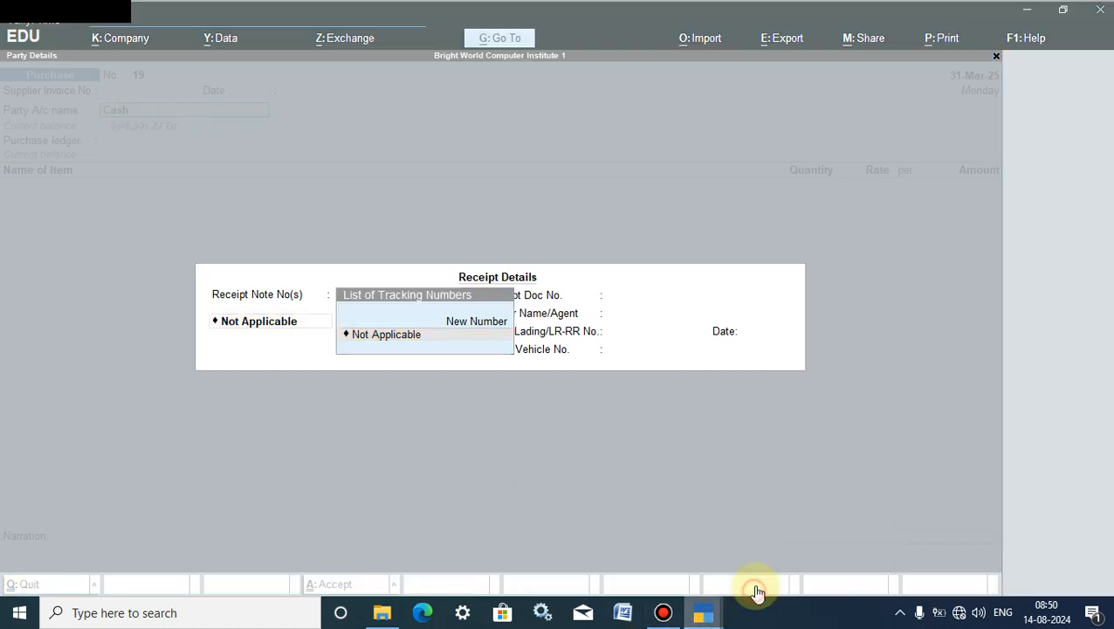
left_click(144, 109)
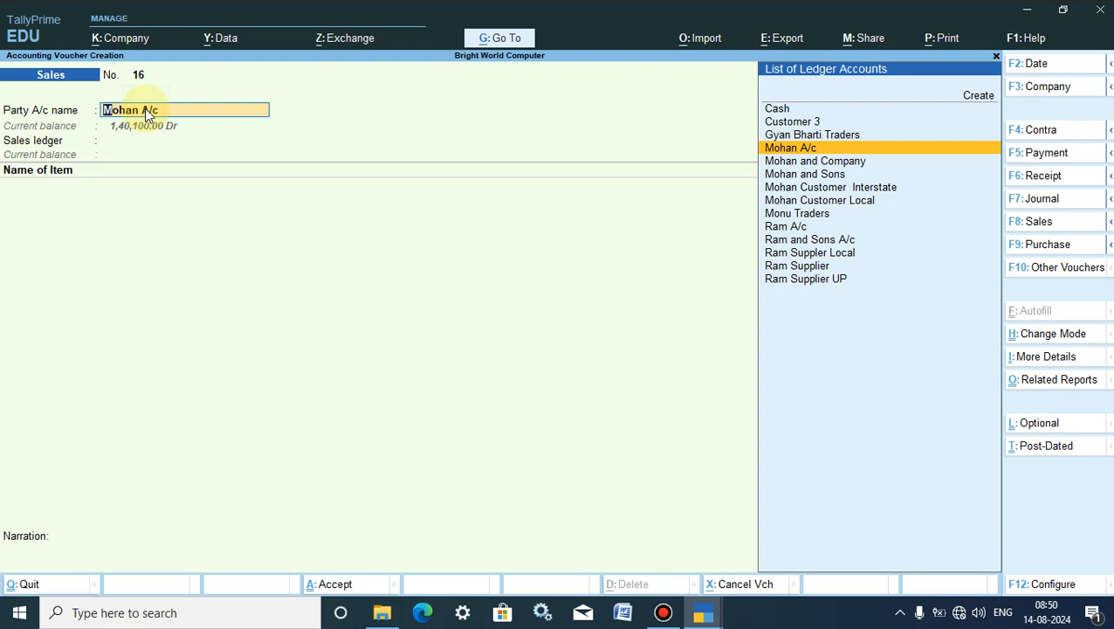
key("Return")
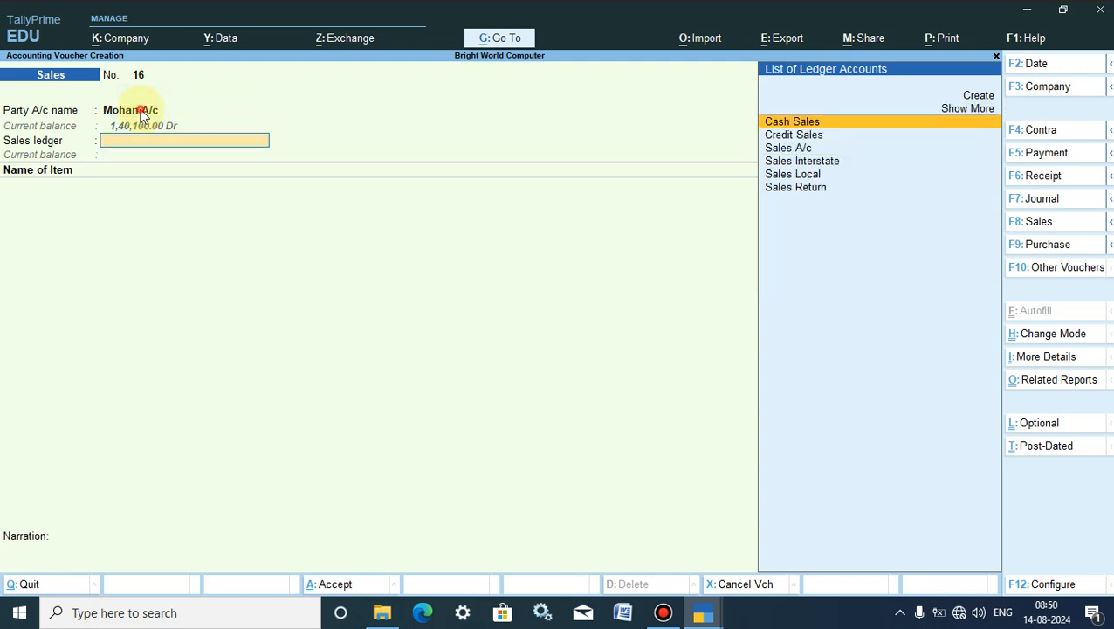
left_click(144, 114)
type("Ca")
key("Return")
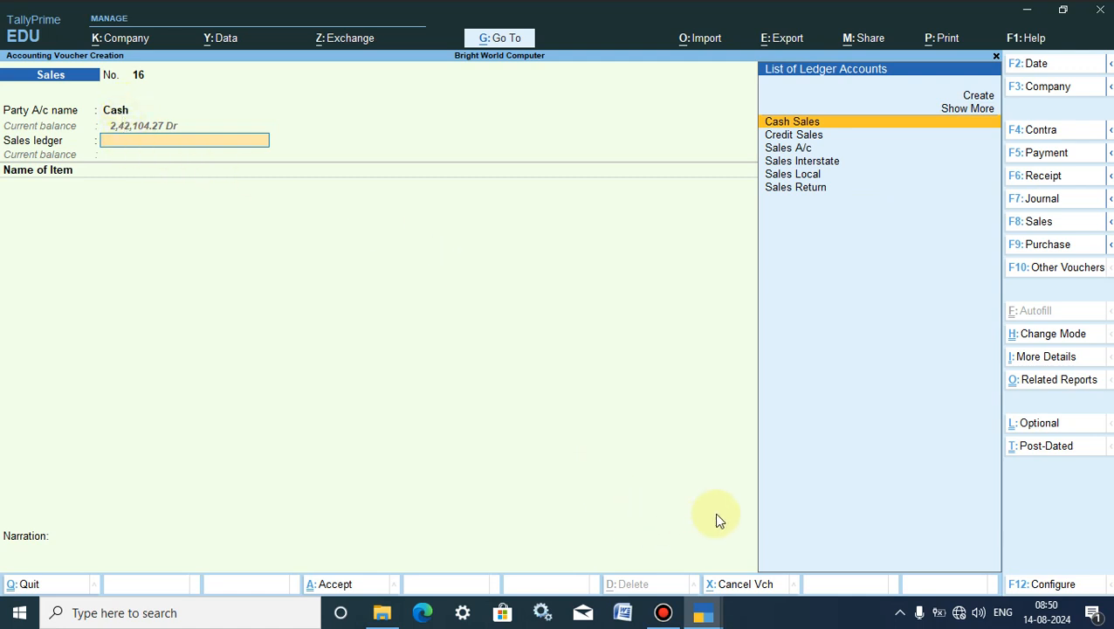
- Switch back to the Bright World Computer Institute 1 window and return from the receipt details to the purchase voucher's party name
mouse_move(698, 618)
left_click(596, 557)
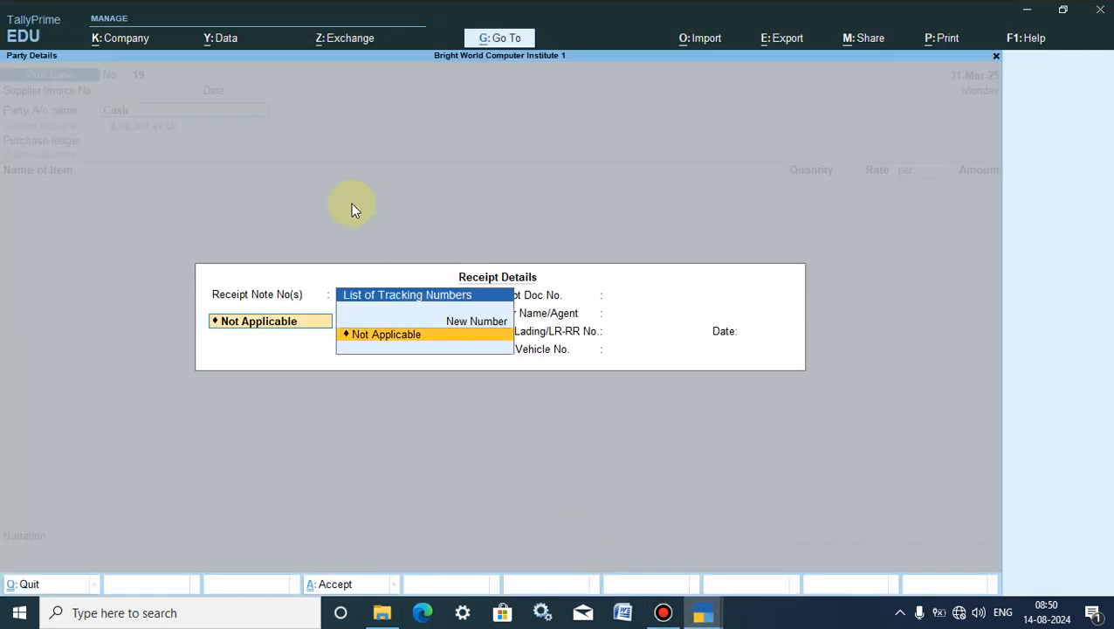
key("Escape")
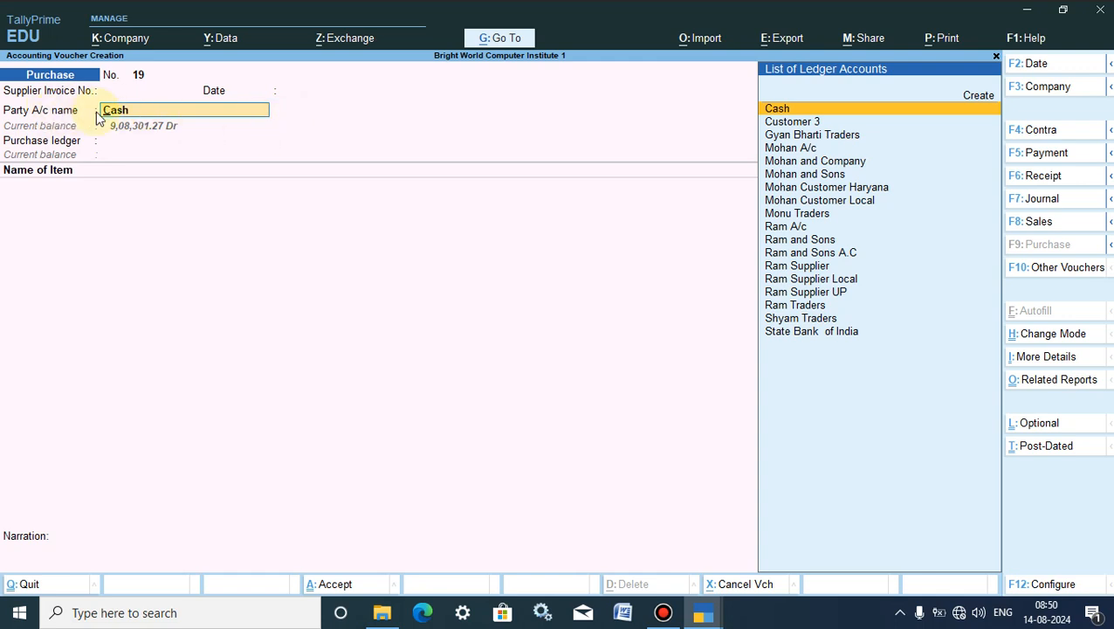
key("Return")
key("Escape")
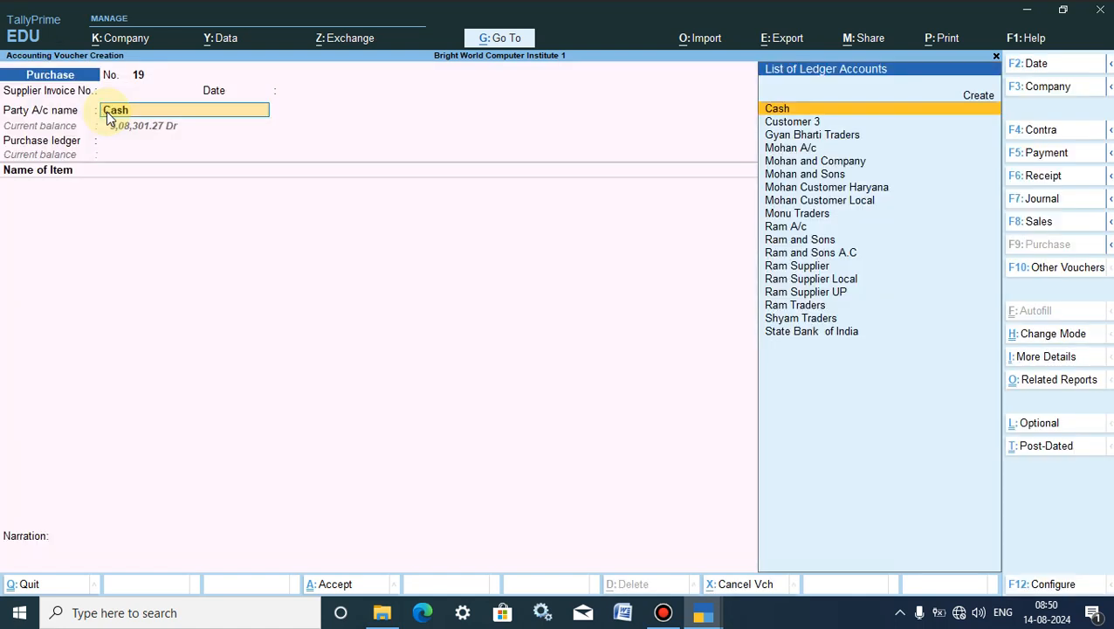
- Accept Cash as the purchase party, keeping the receipt note Not Applicable and the remaining receipt and party details unchanged
key("Return")
key("Return")
key("Return")
key("Return")
key("Return")
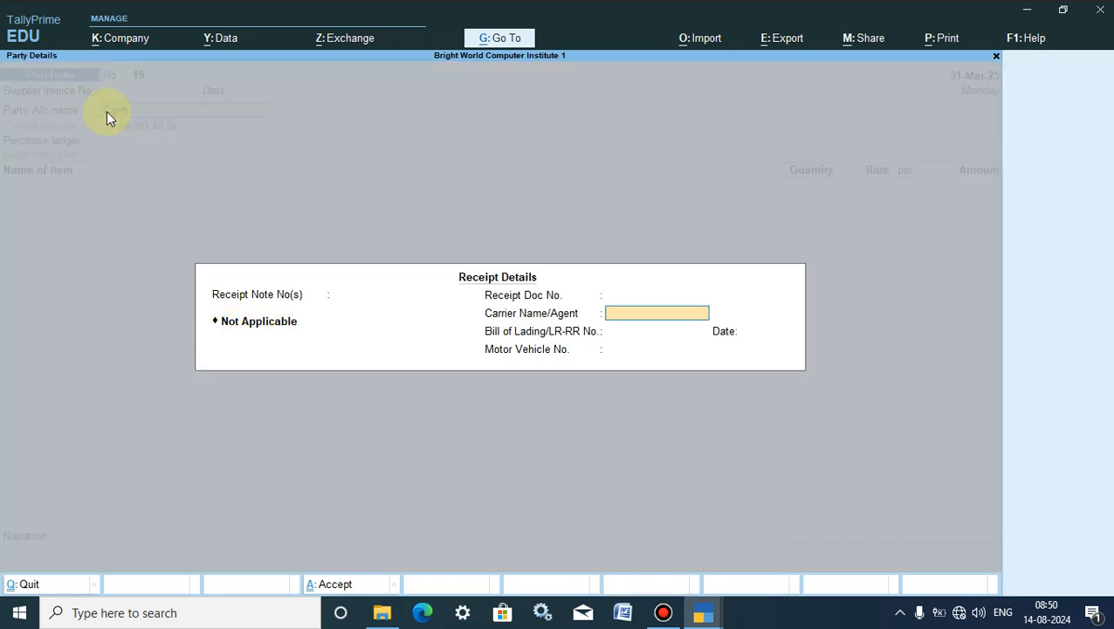
key("Return")
key("Return")
key("Return")
key("Return")
key("Return")
key("Return")
key("Return")
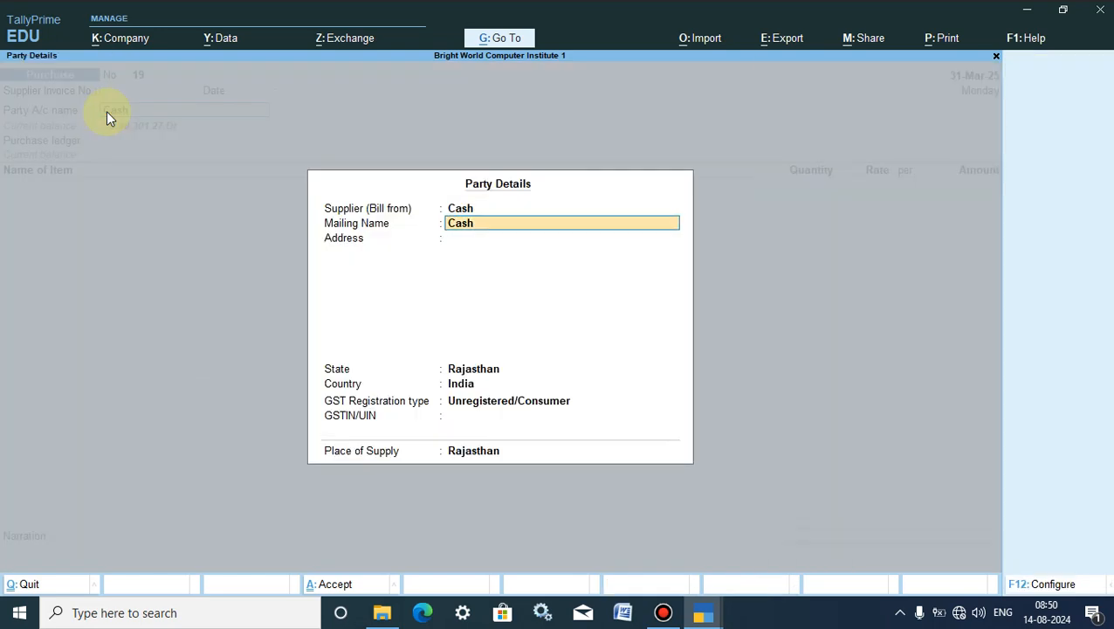
key("Return")
key("Return")
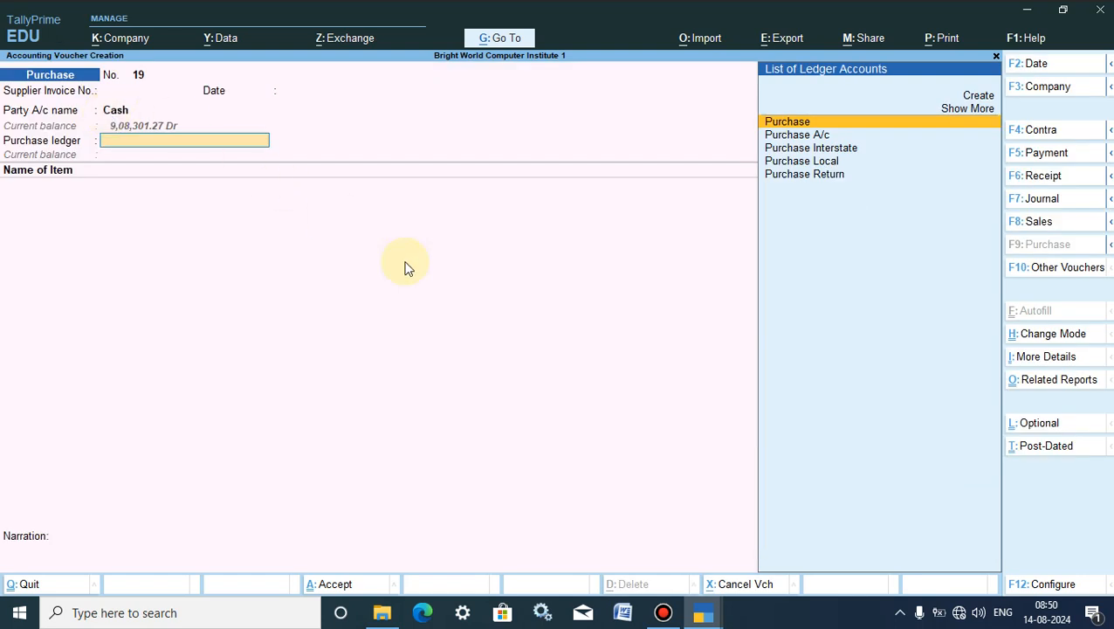
- Configure the purchase voucher with supplier details and receipt, order and import details both set to No
left_click(1025, 589)
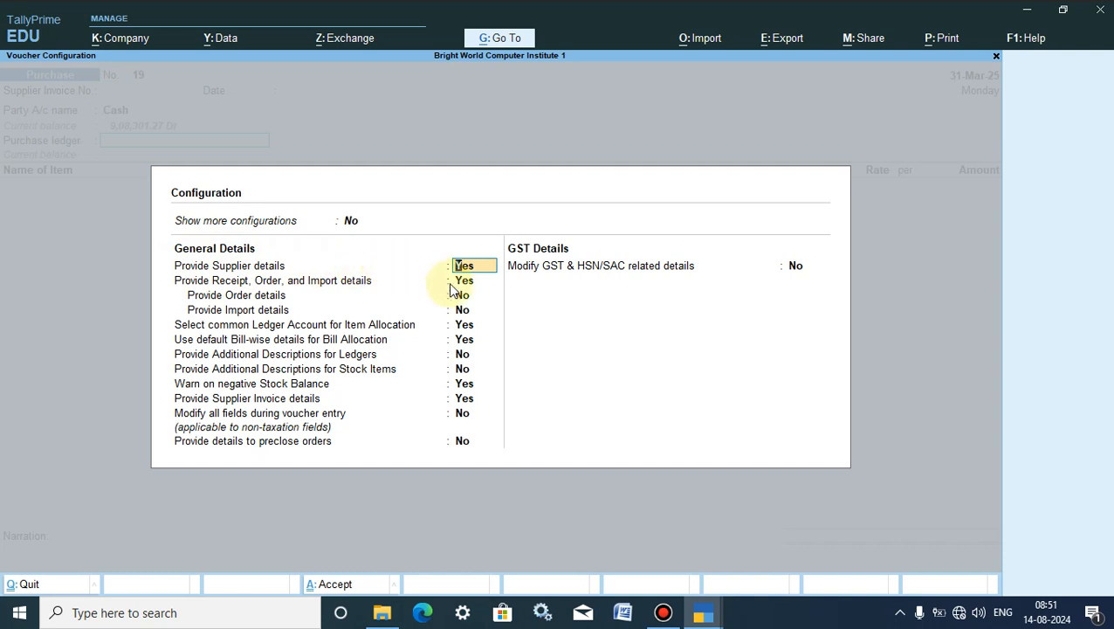
type("n")
key("Return")
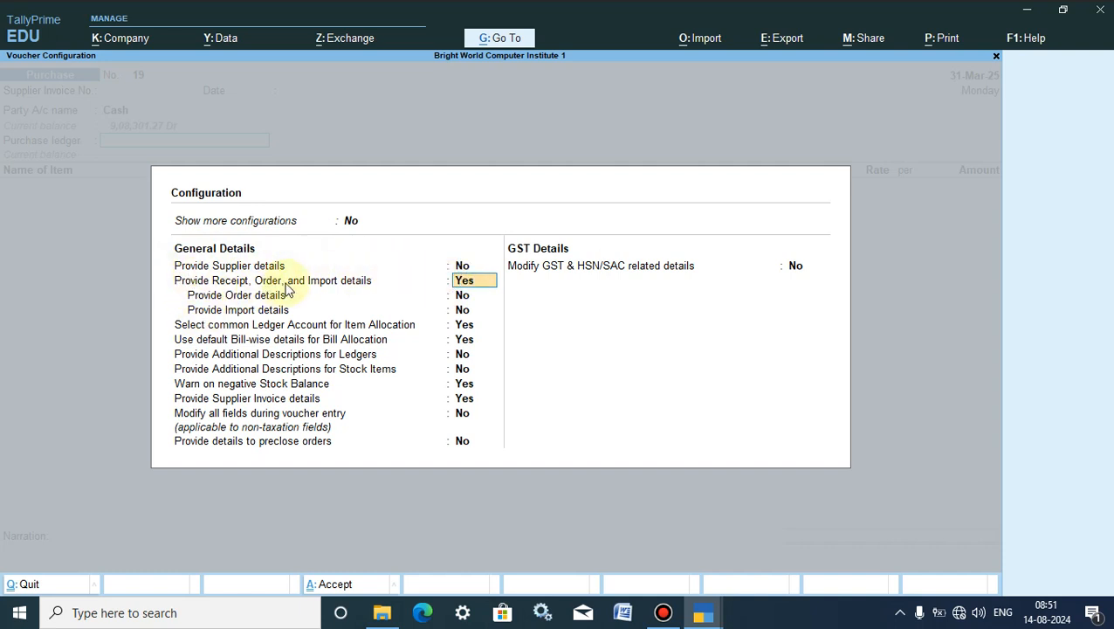
type("n")
key("Return")
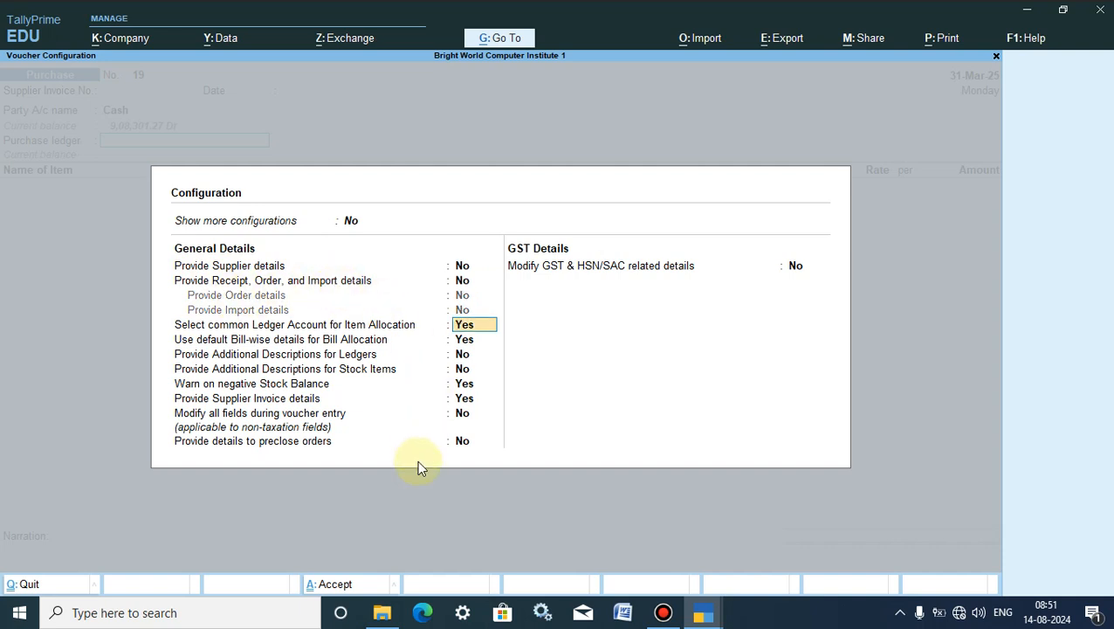
left_click(332, 585)
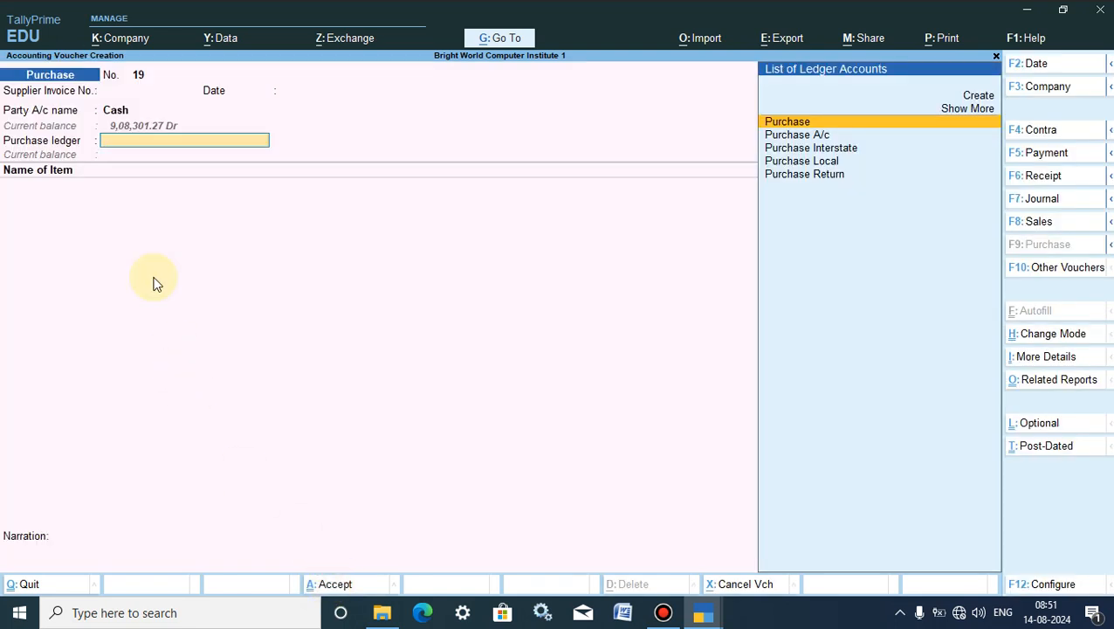
- Change the purchase voucher's party to a supplier's account, and set it back to Cash
left_click(125, 118)
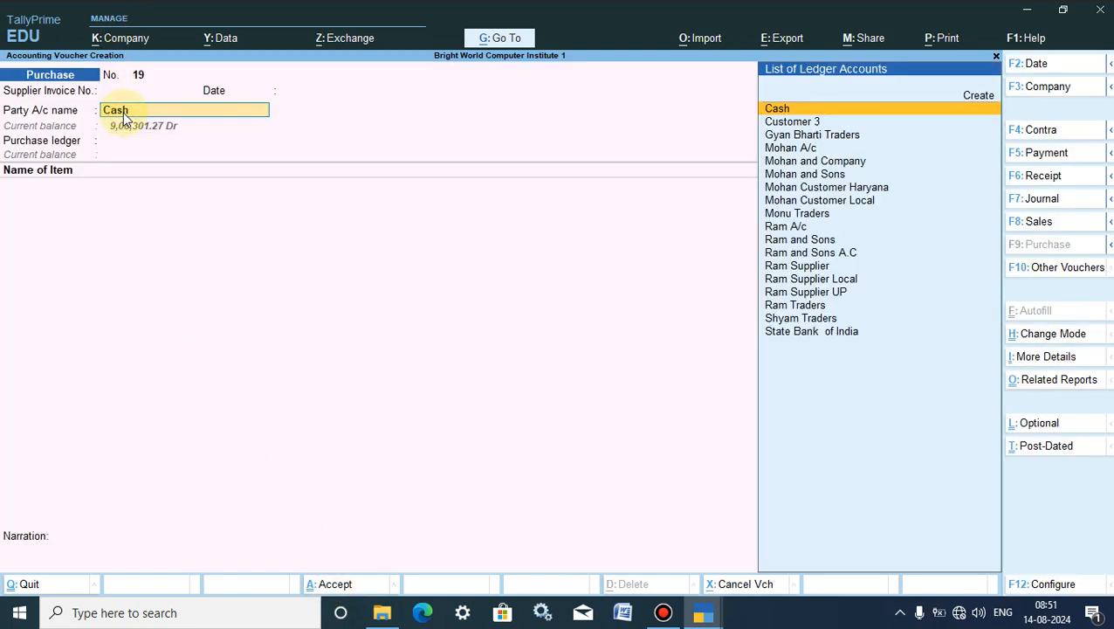
type("Ram A/c")
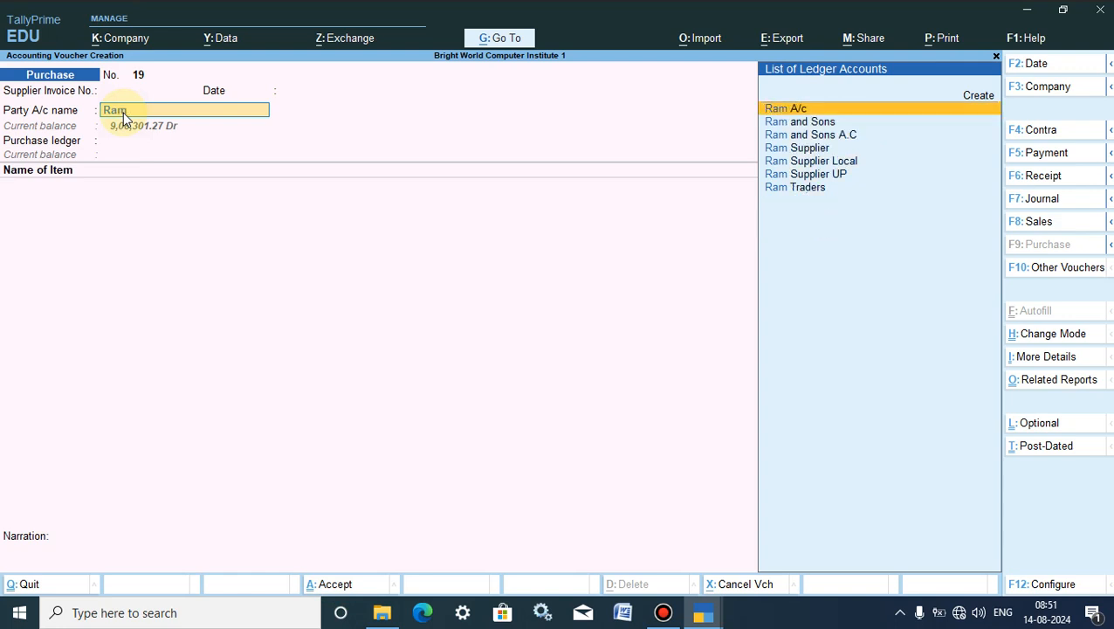
key("Return")
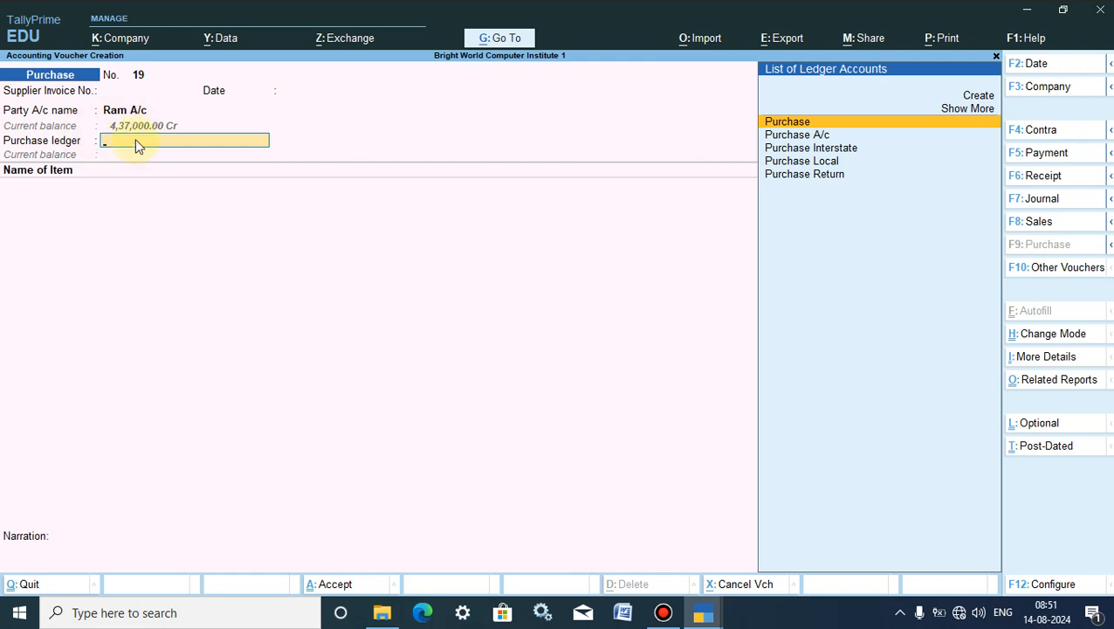
key("BackSpace")
type("Ca")
key("Down")
key("Up")
key("Return")
- Switch to a sales voucher of the Credit Sales type and set its party to a customer's account
left_click(1017, 225)
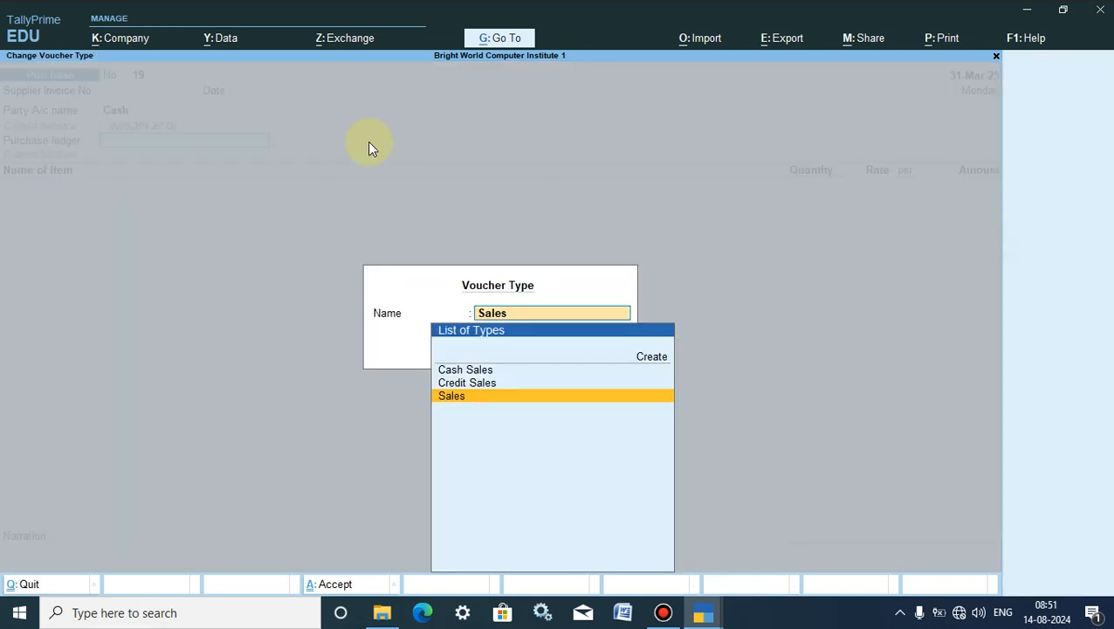
left_click(489, 385)
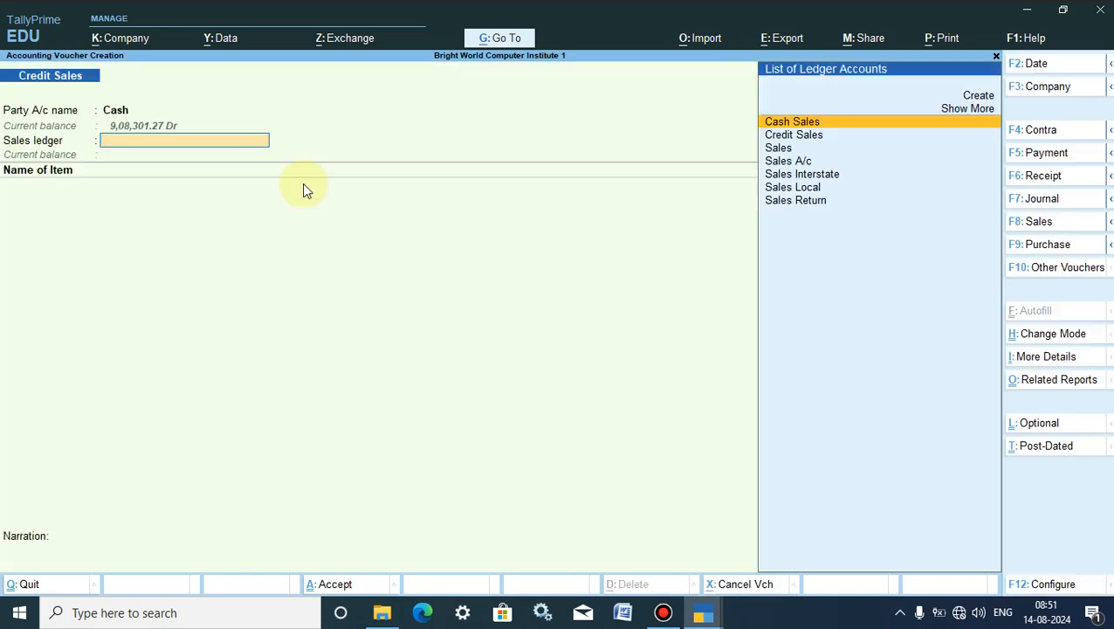
left_click(111, 113)
key("Return")
left_click(127, 114)
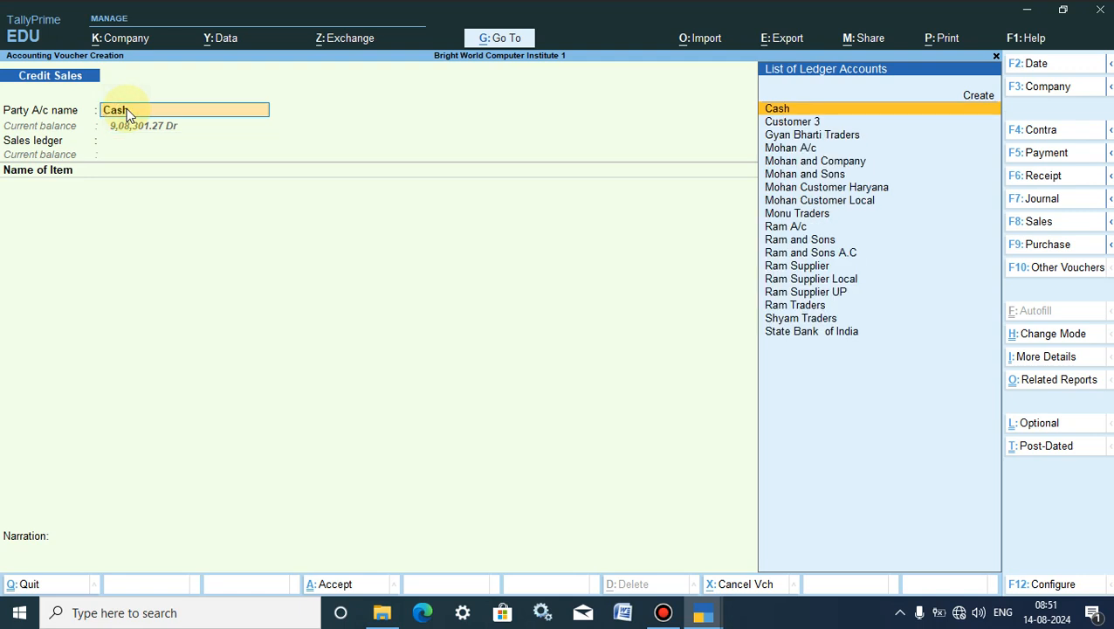
type("Mo")
key("Return")
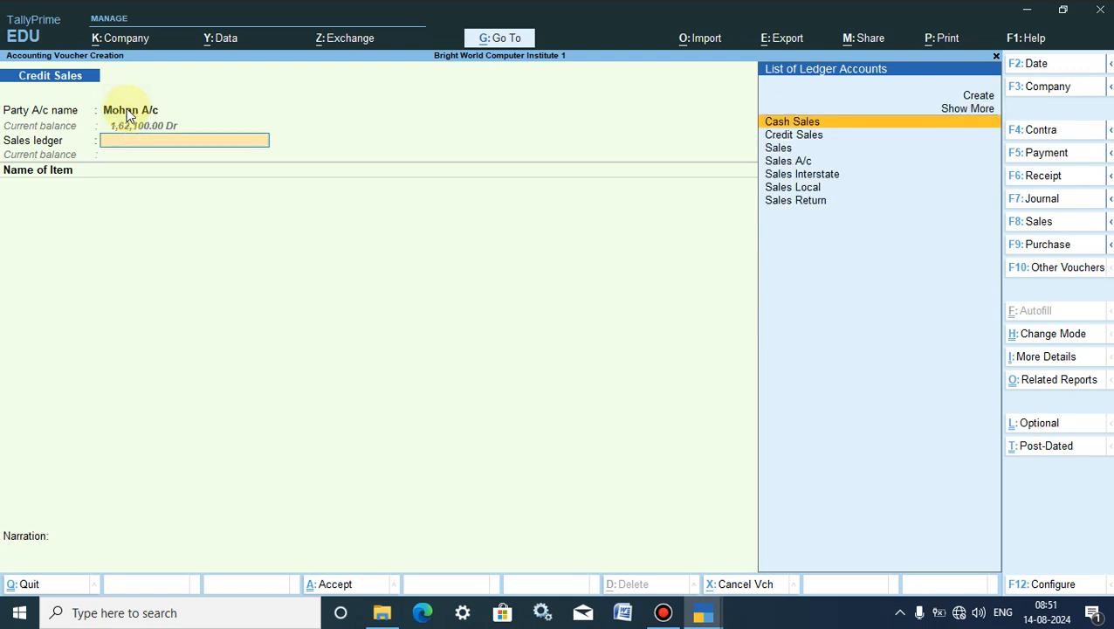
- Configure the Credit Sales voucher with buyer details and dispatch, order and export details both set to Yes
left_click(1041, 592)
type("y")
key("Return")
type("y")
key("Return")
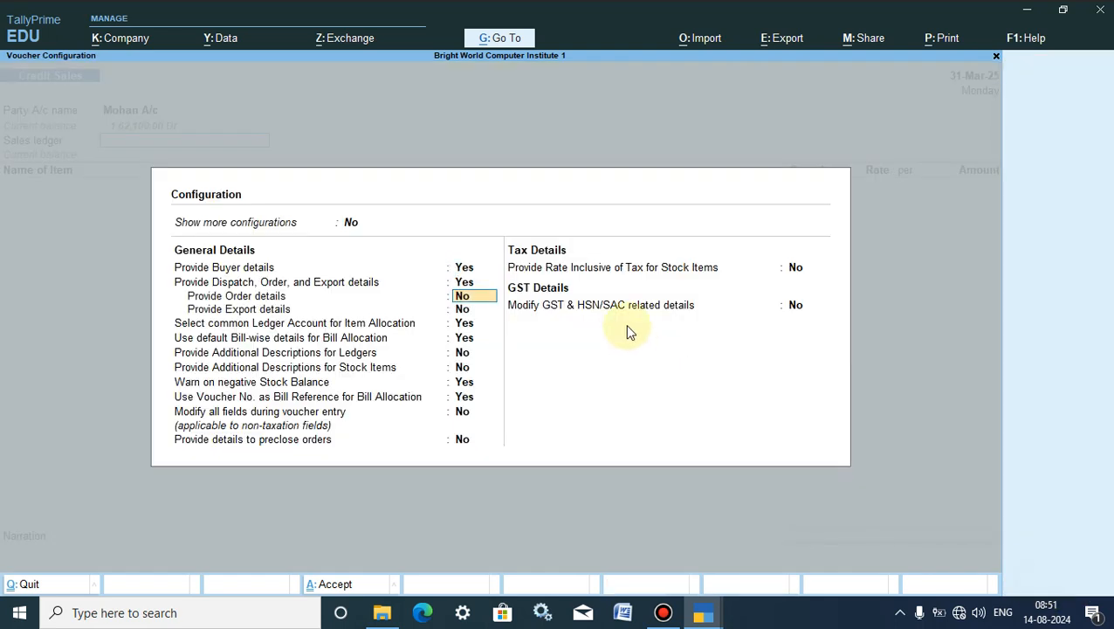
left_click(323, 585)
- Reconfirm the customer's account as party to bring up the dispatch details, and return to the party name
left_click(125, 109)
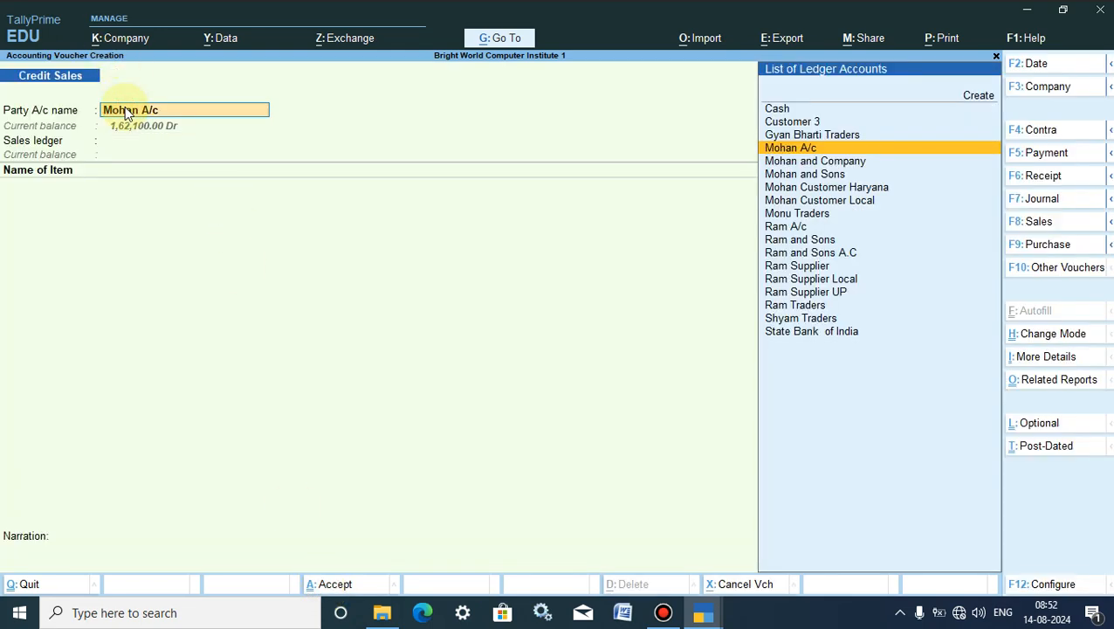
key("Return")
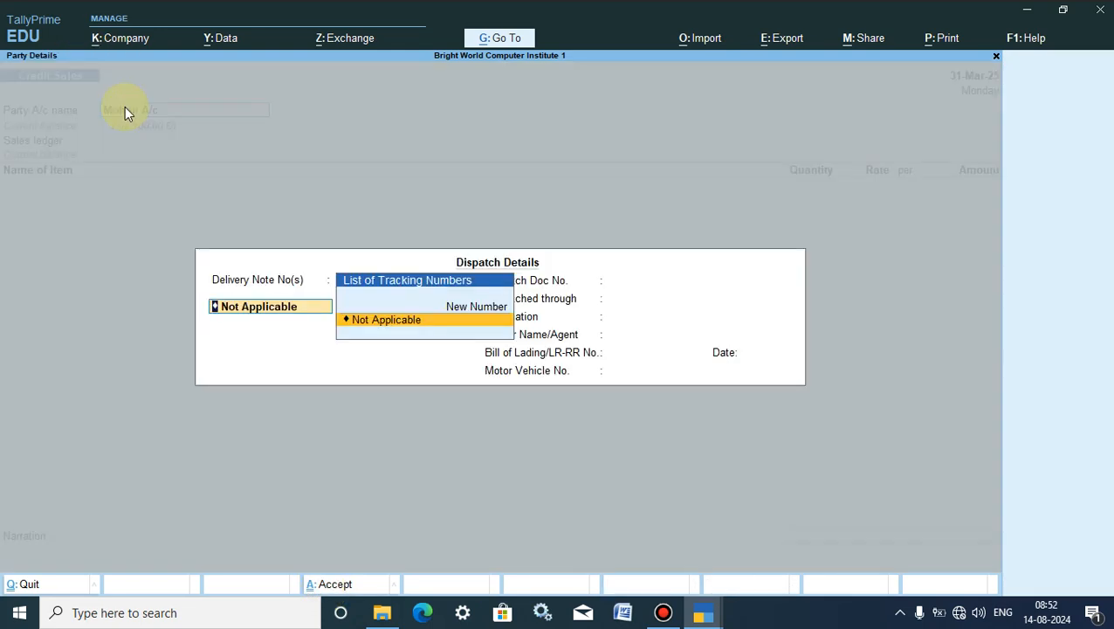
key("Escape")
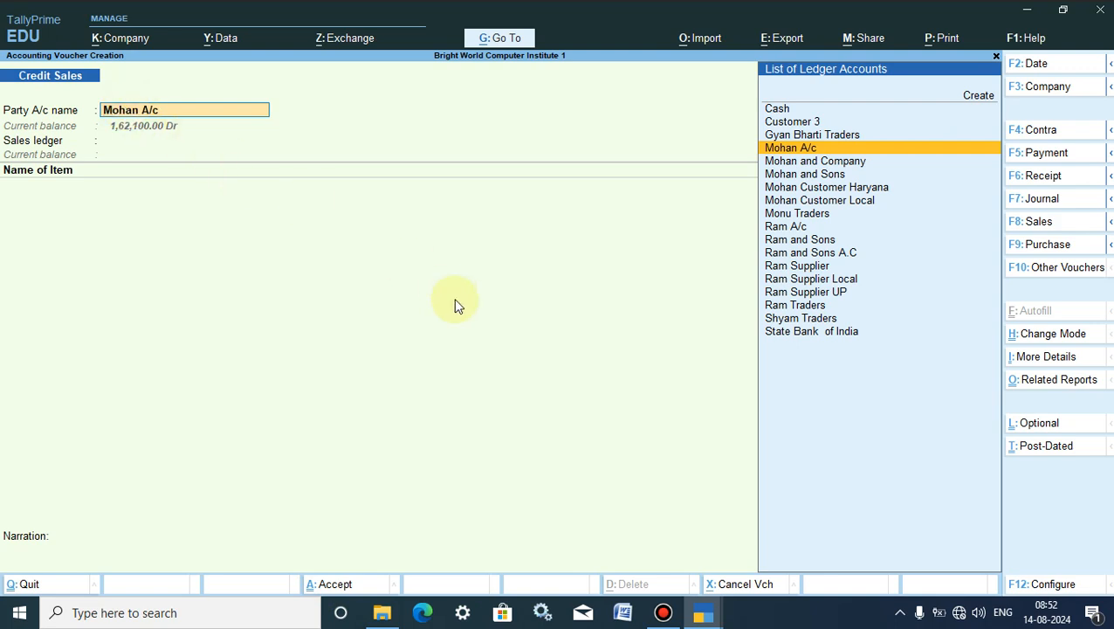
- Set buyer details and dispatch, order and export details to No in the Credit Sales voucher configuration
left_click(1042, 587)
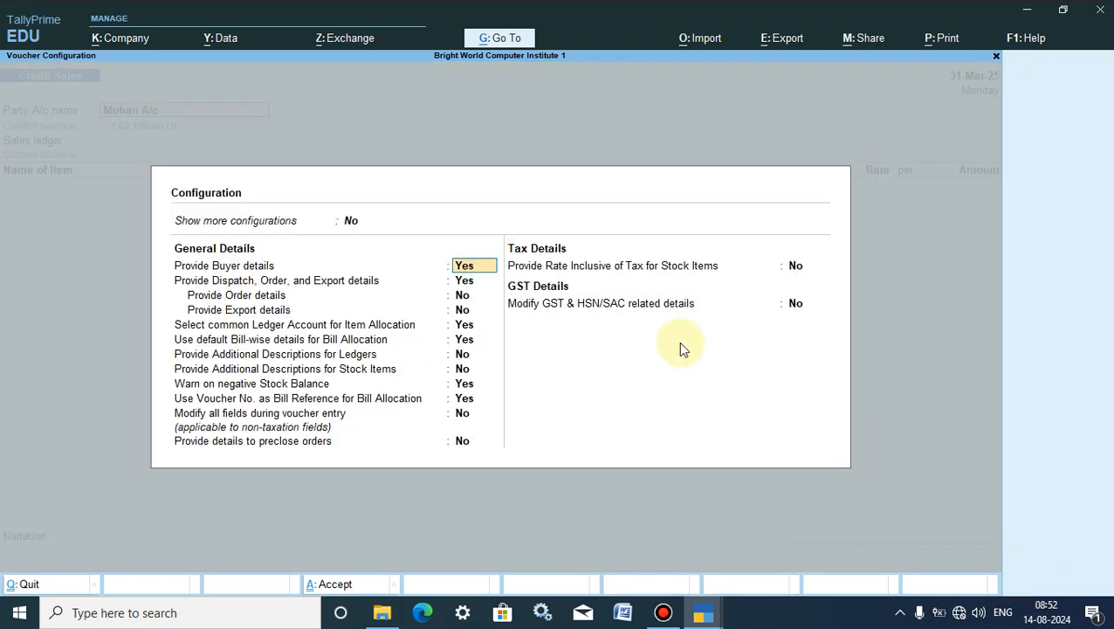
type("n")
key("Return")
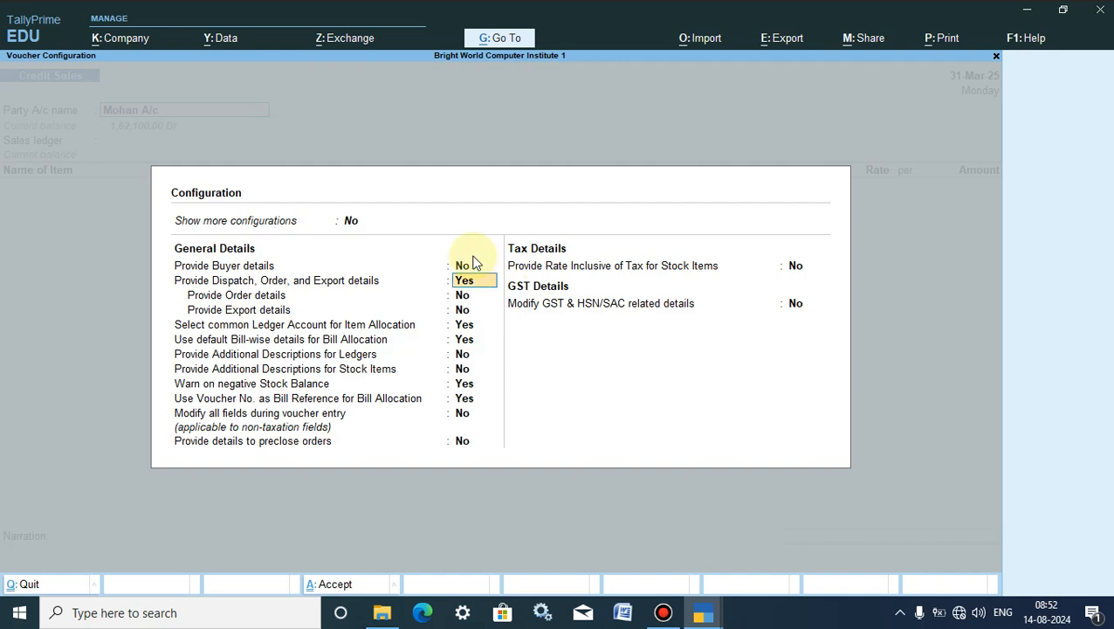
type("n")
key("Return")
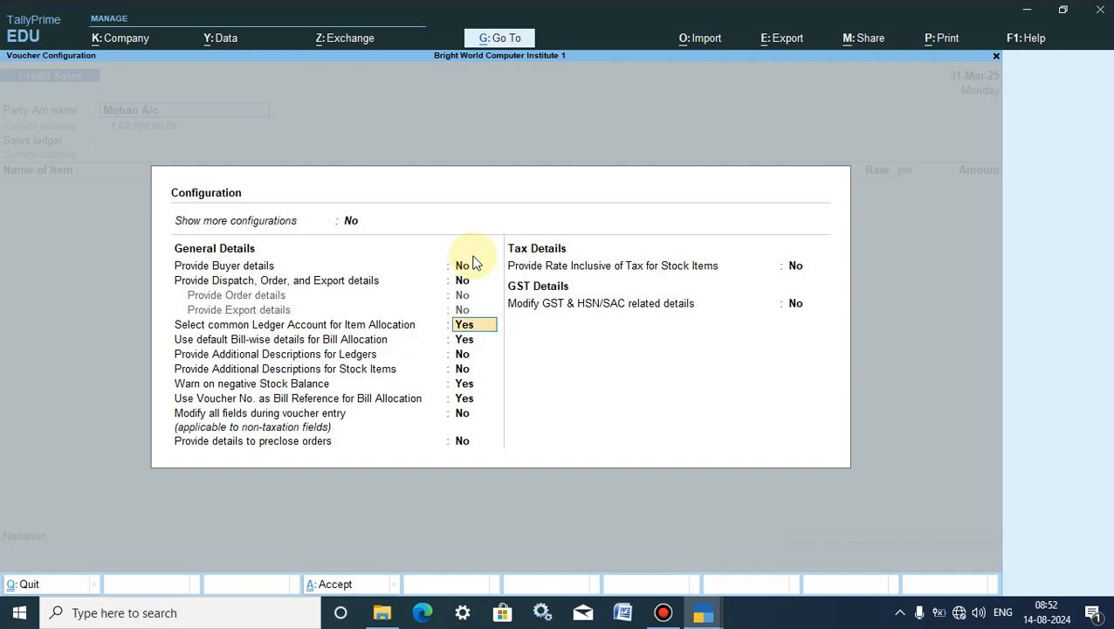
left_click(337, 587)
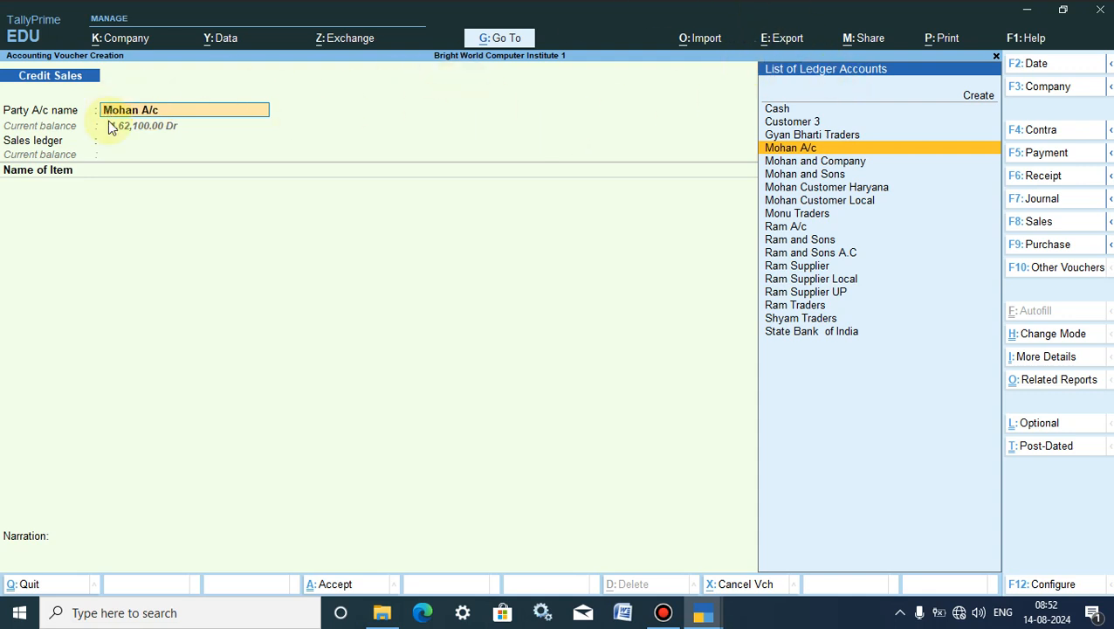
- Keep the customer's account as party and choose Sales as the sales ledger
key("Return")
key("Down")
key("Down")
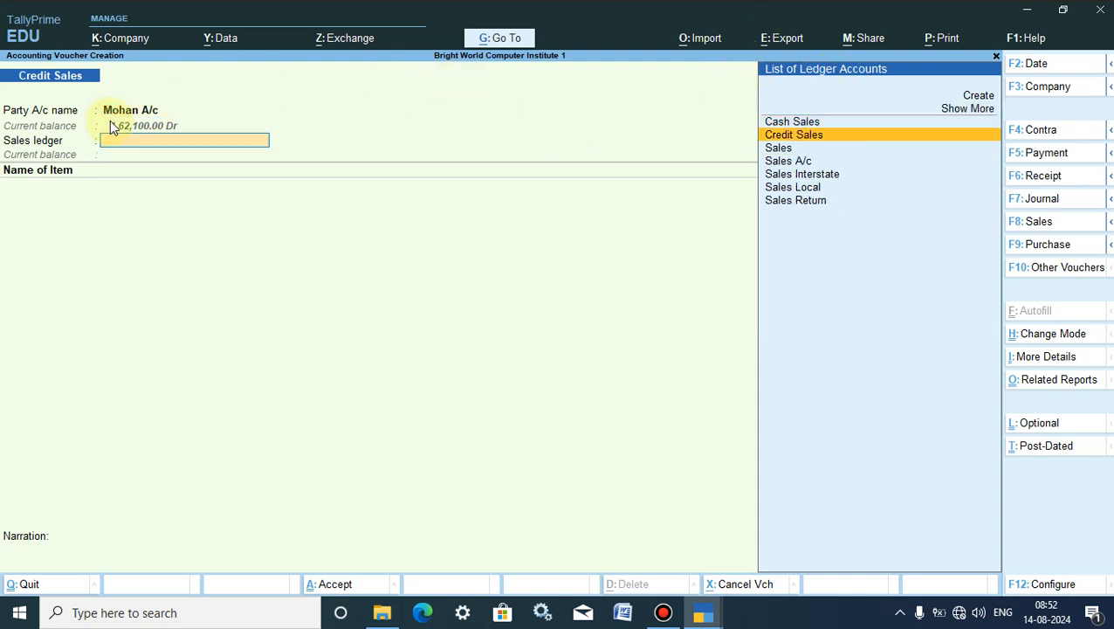
key("Return")
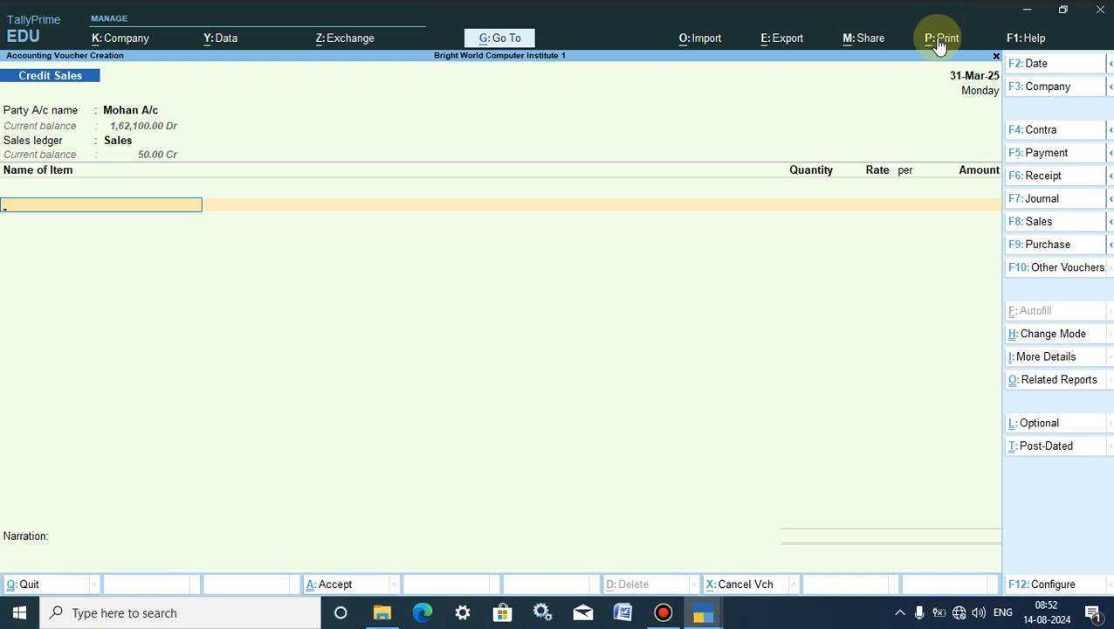
- Preview the current voucher's Credit Memo, zoom in to examine the consignee and buyer details, and return to the voucher
key("ctrl+p")
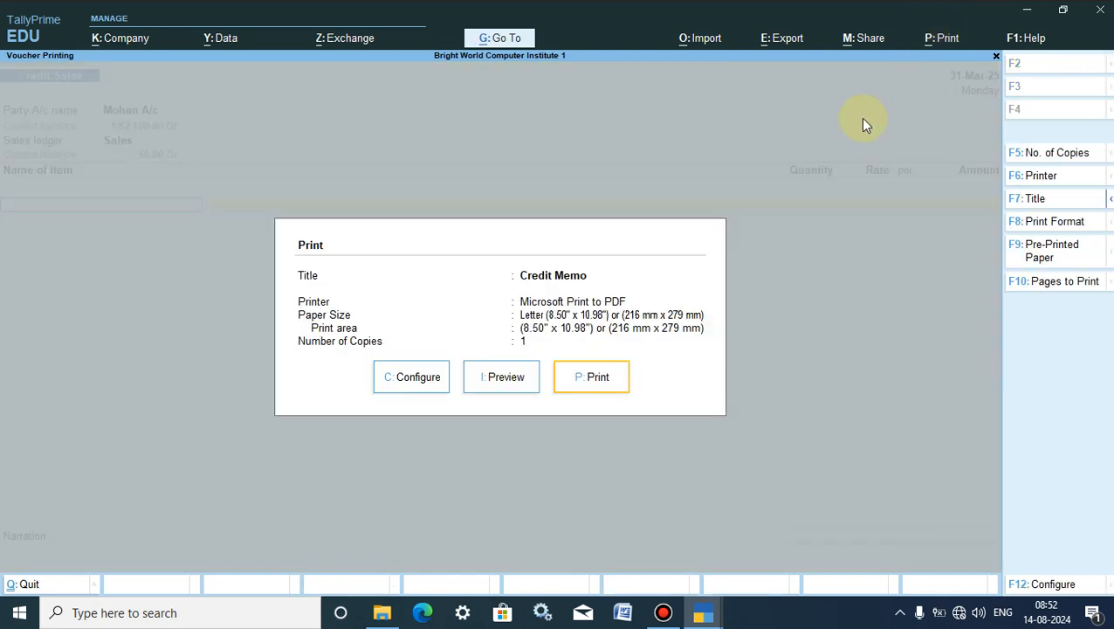
left_click(840, 189)
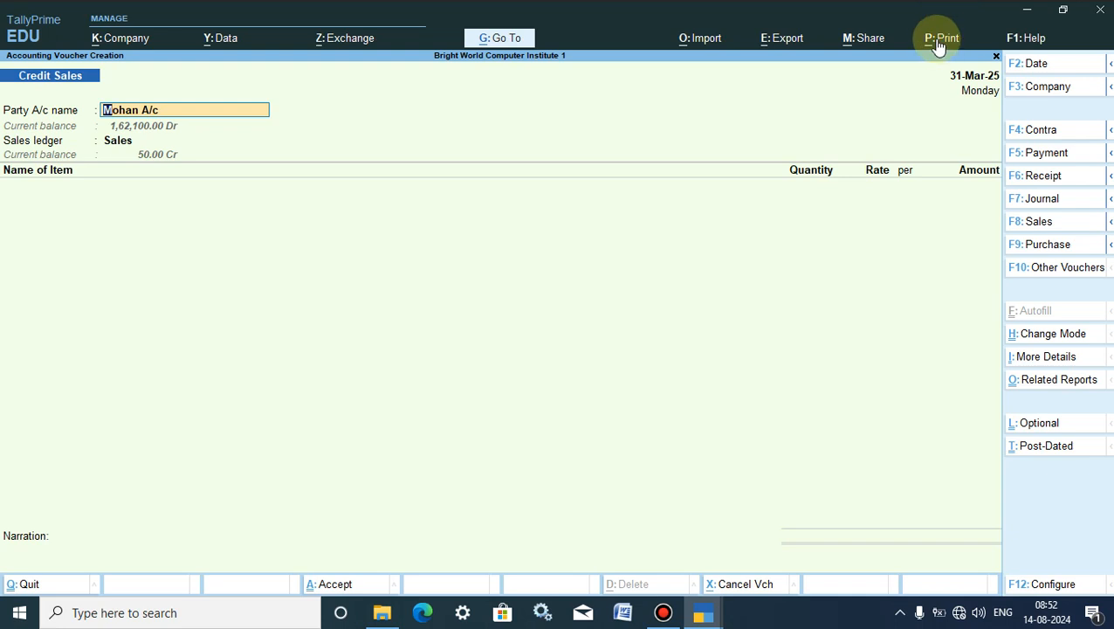
left_click(937, 41)
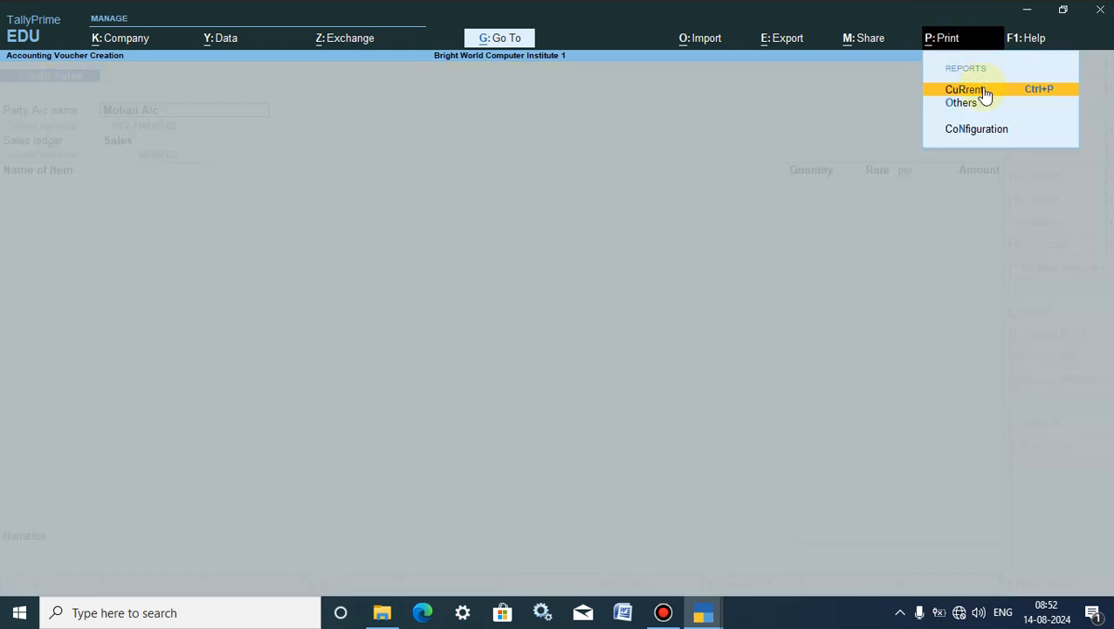
left_click(965, 90)
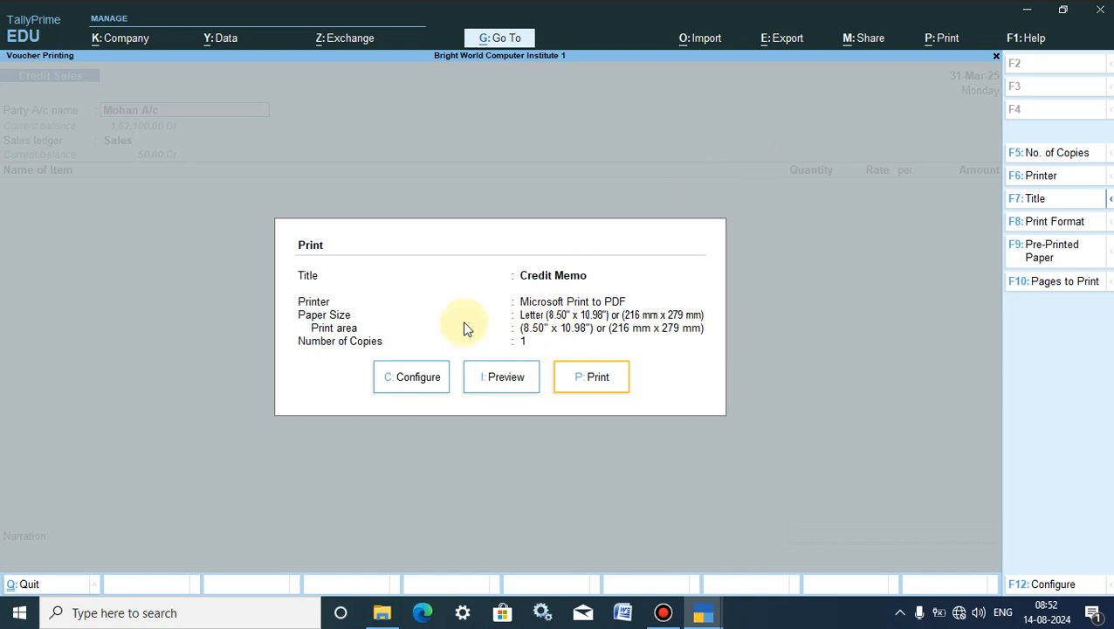
left_click(499, 378)
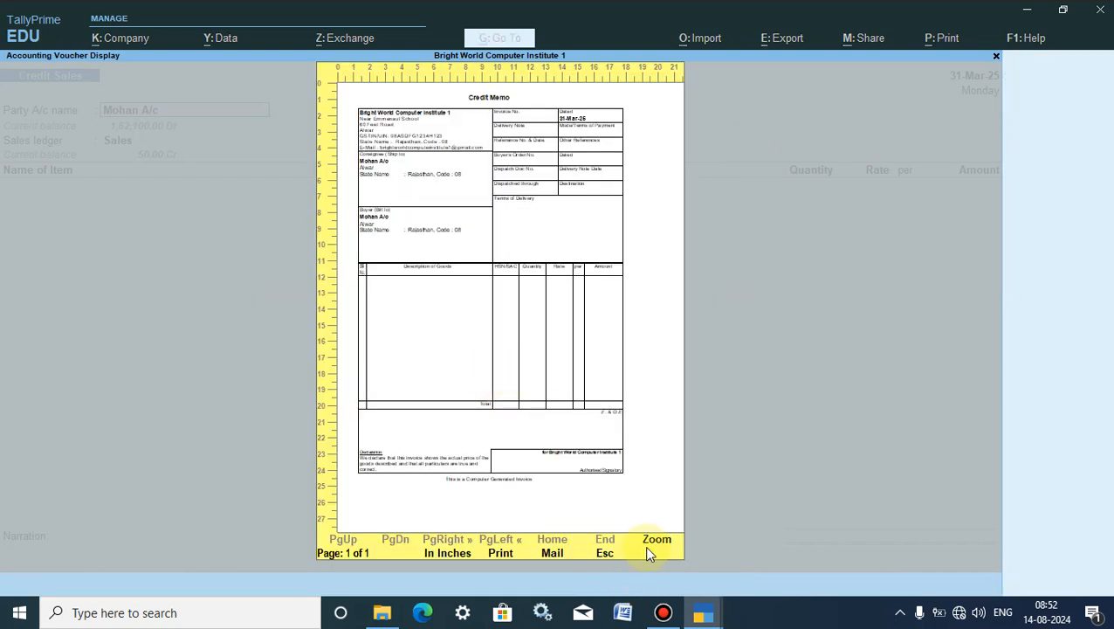
left_click(650, 546)
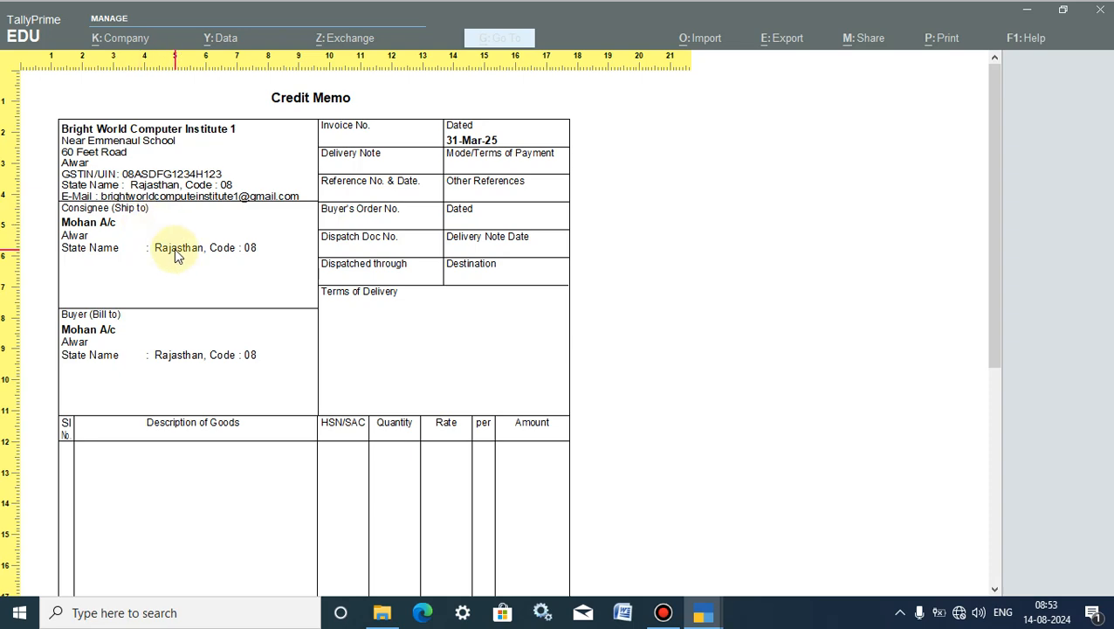
key("Escape")
key("Escape")
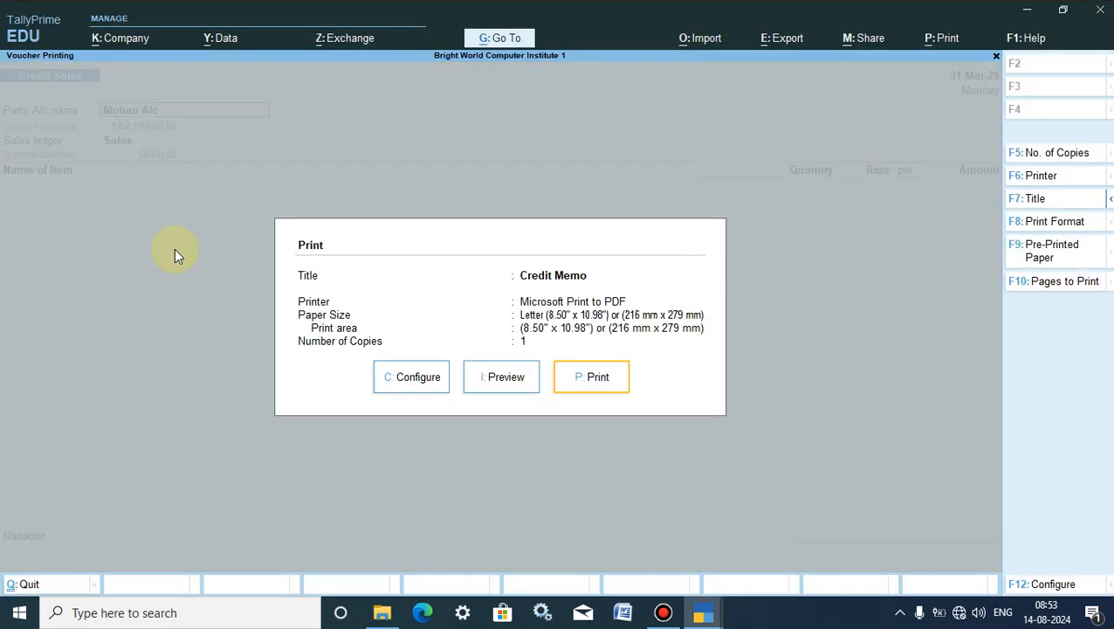
key("Escape")
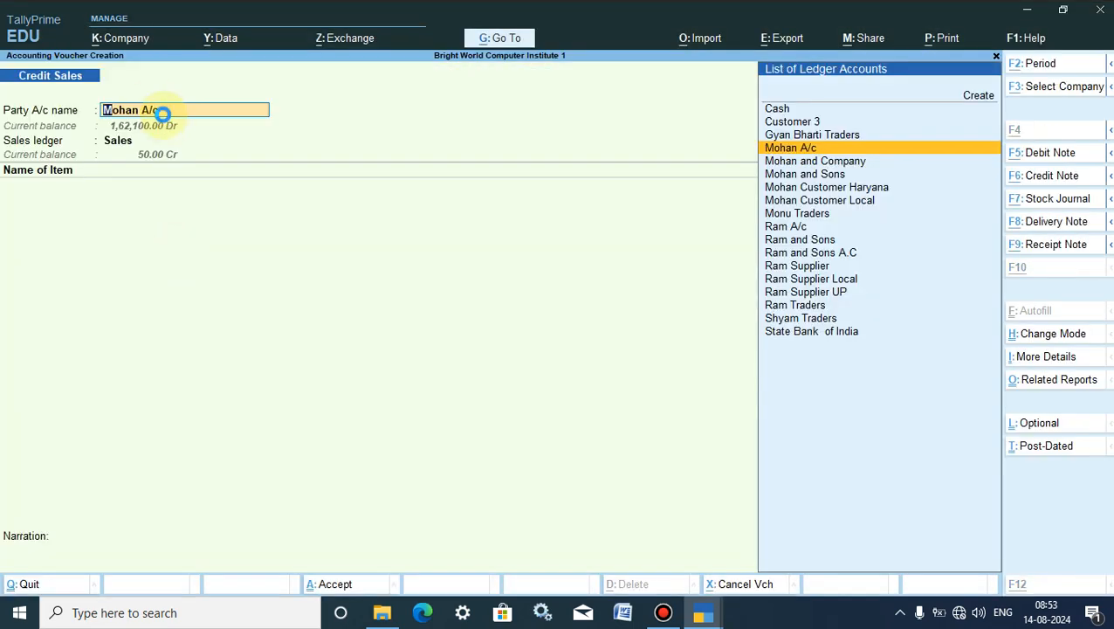
- Start a new ledger from the voucher's party name and name it Jai Ho Ltd
key("alt+c")
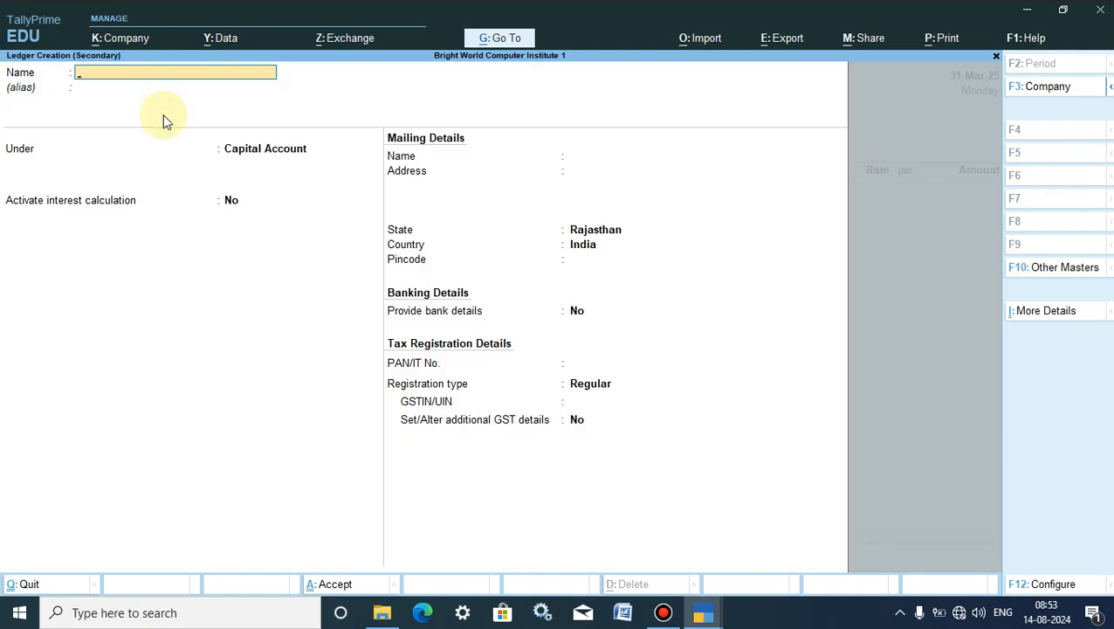
type("Jai Ho Ltd.")
key("Return")
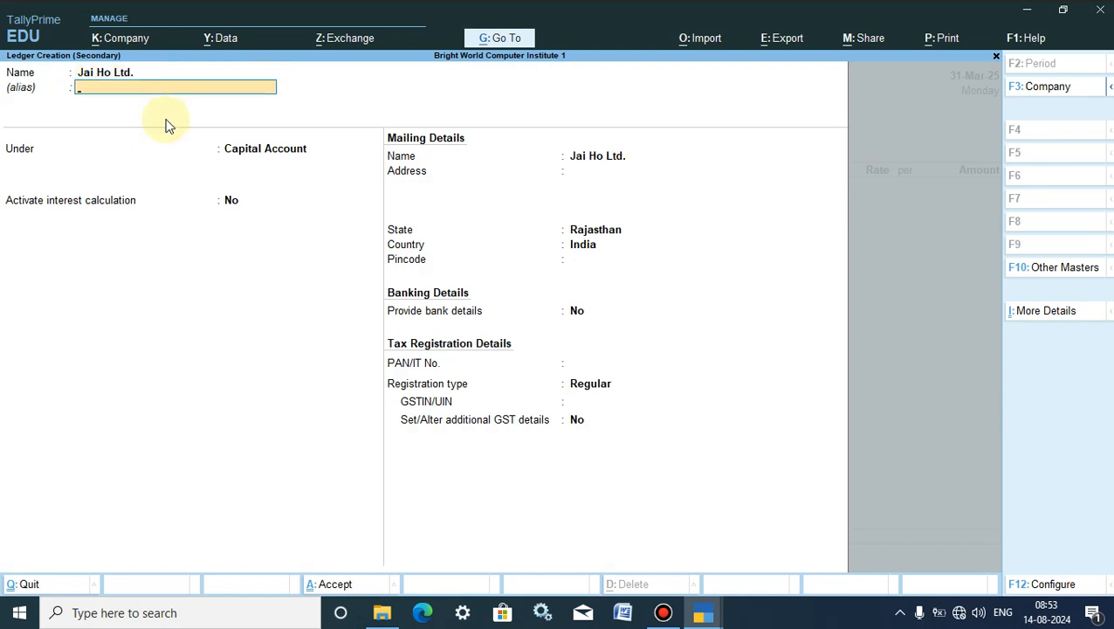
- Place the new ledger under the Sundry Debtors group
left_click(238, 145)
type("Cu")
key("BackSpace")
key("BackSpace")
type("S")
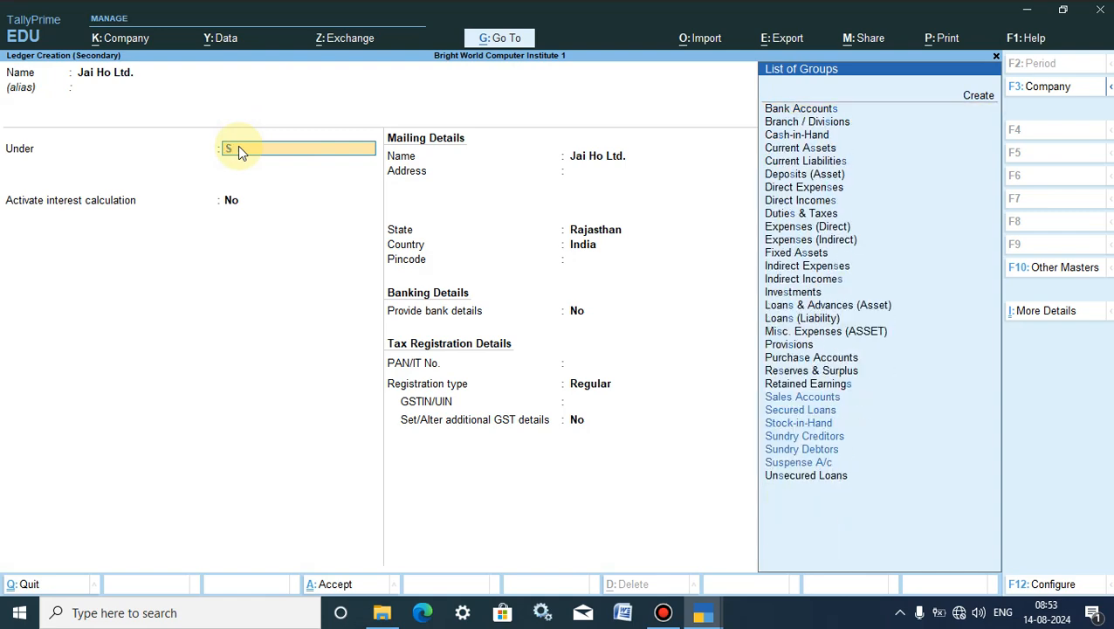
type("u")
key("Down")
key("Down")
key("Return")
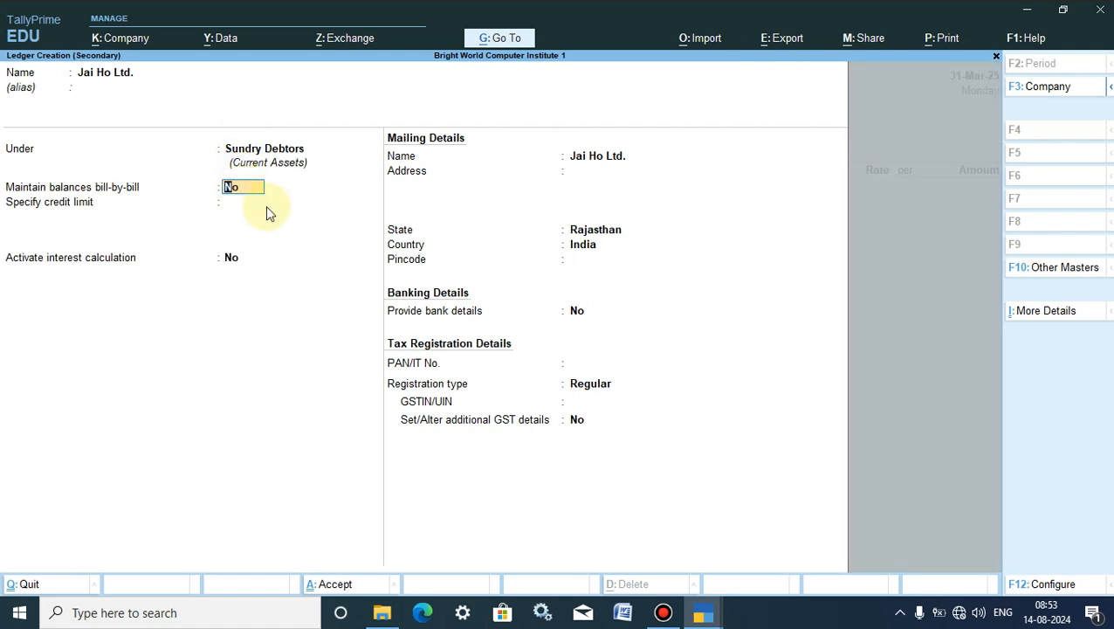
- Fill in the new ledger's mailing address with the landmark, road and city on three separate lines
left_click(590, 190)
key("Return")
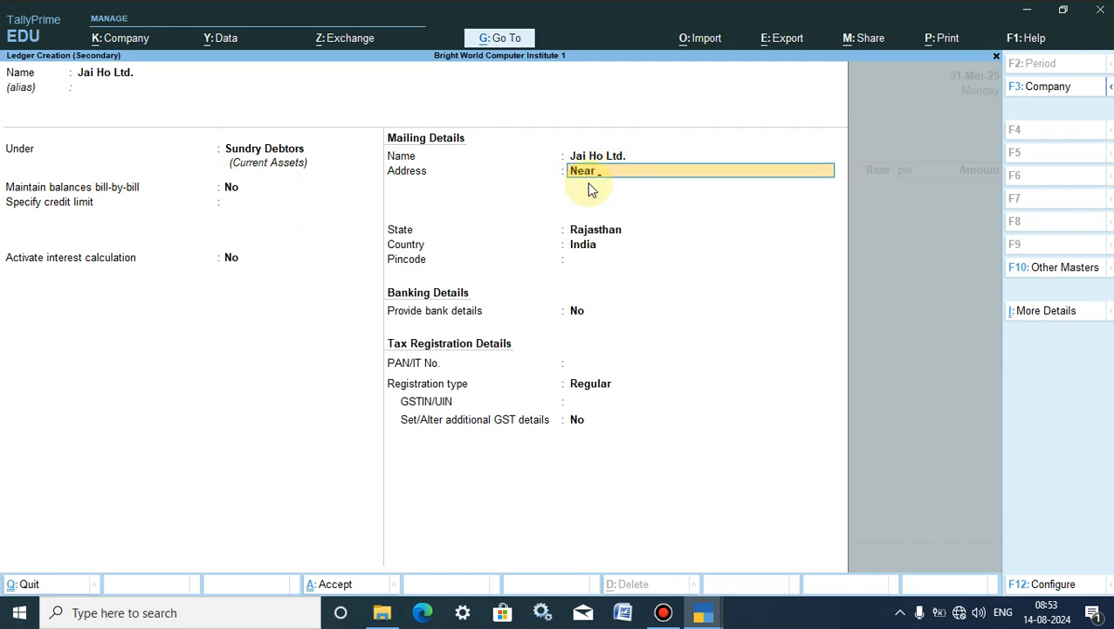
type("Near emmanuje")
key("BackSpace")
key("BackSpace")
type("ej")
type("l School")
key("Return")
type("60 Feet Road")
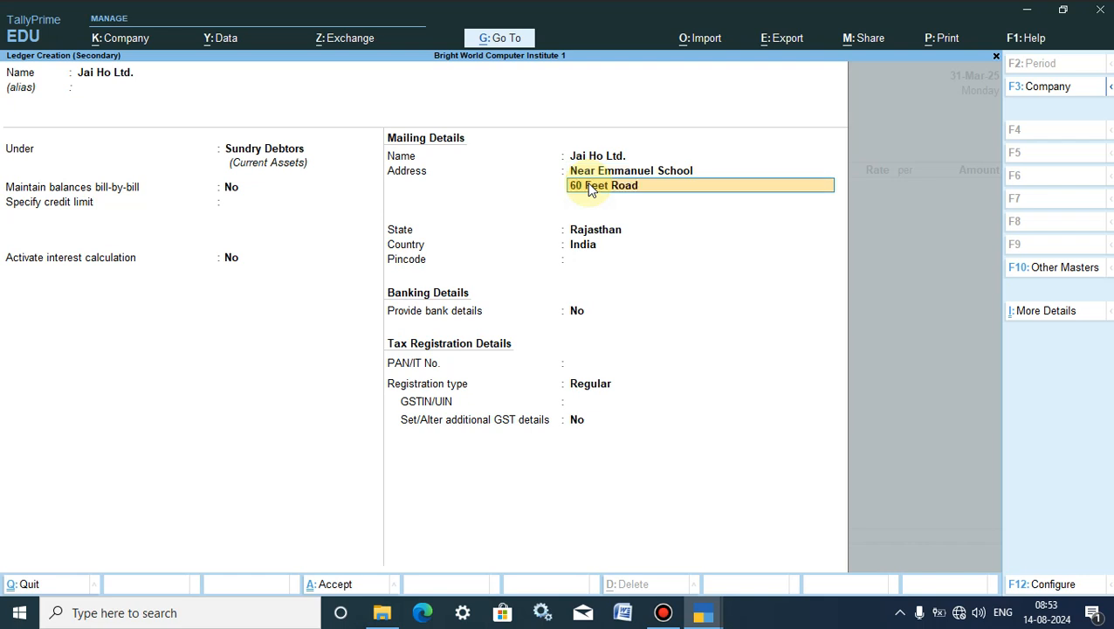
key("Return")
type("A;Lwar")
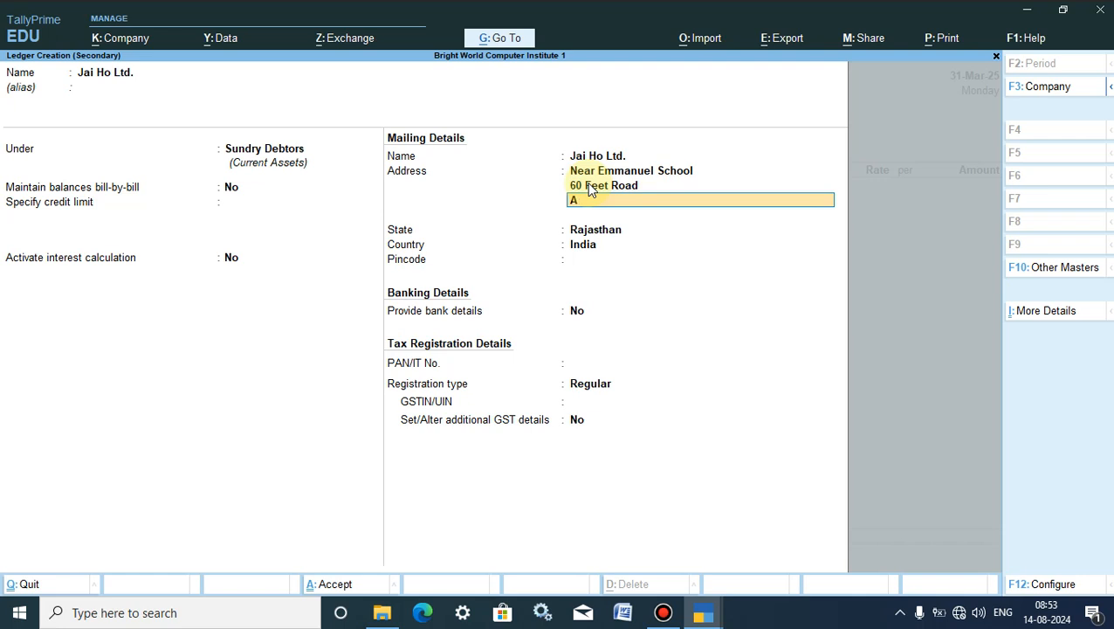
- Keep Rajasthan as the ledger's state and enter the pincode
key("Return")
key("Return")
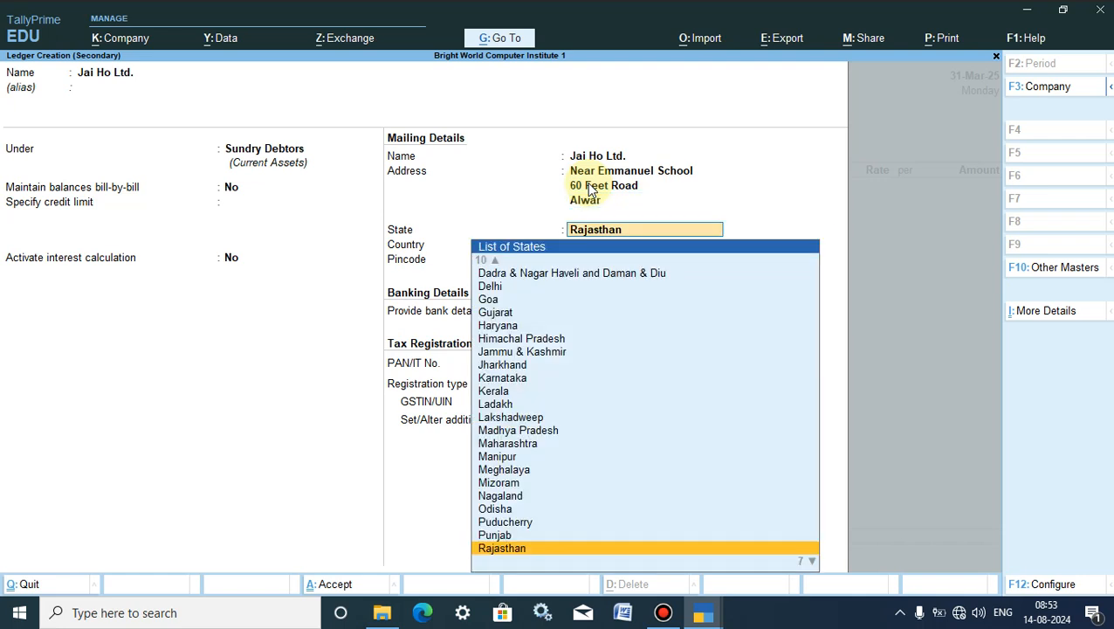
key("Return")
type("301001")
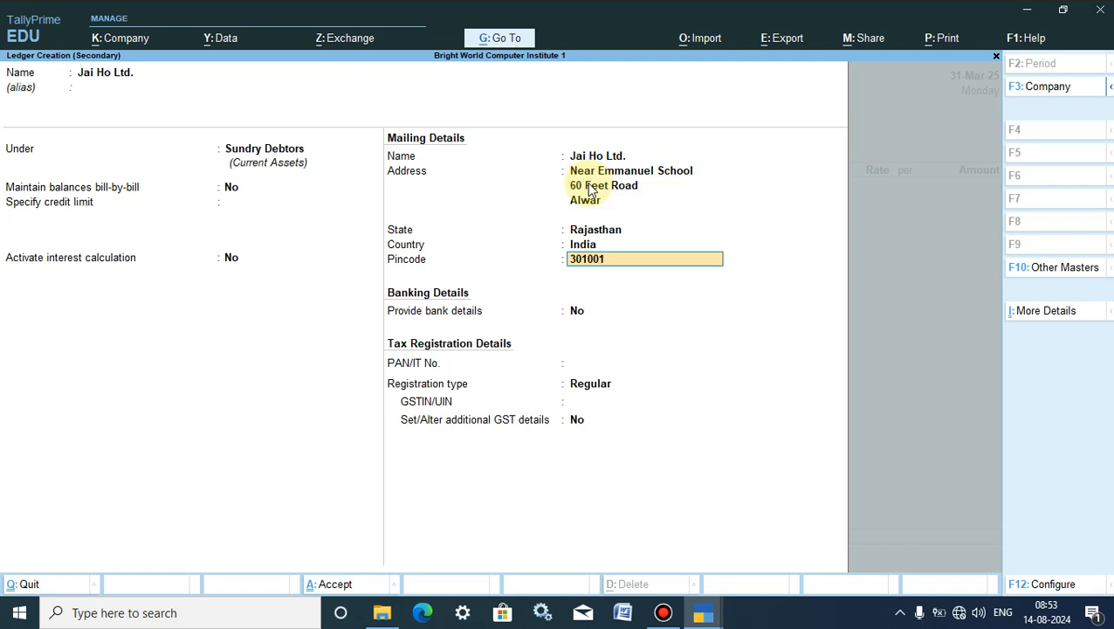
- Add the state name as a fourth line of the ledger's mailing address
left_click(615, 200)
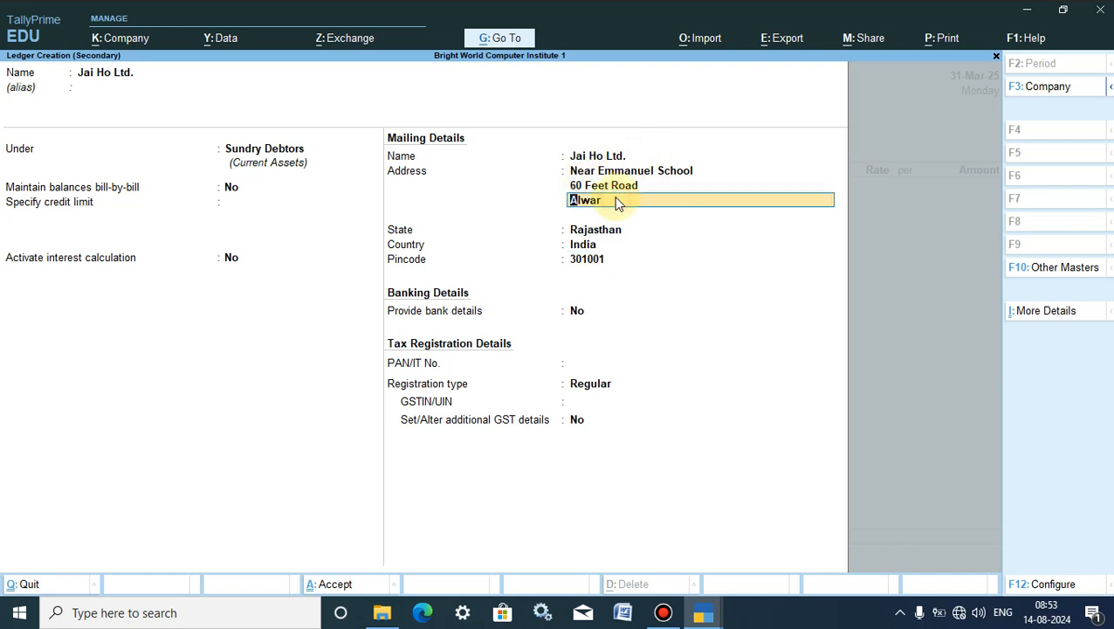
key("Return")
type("Ram")
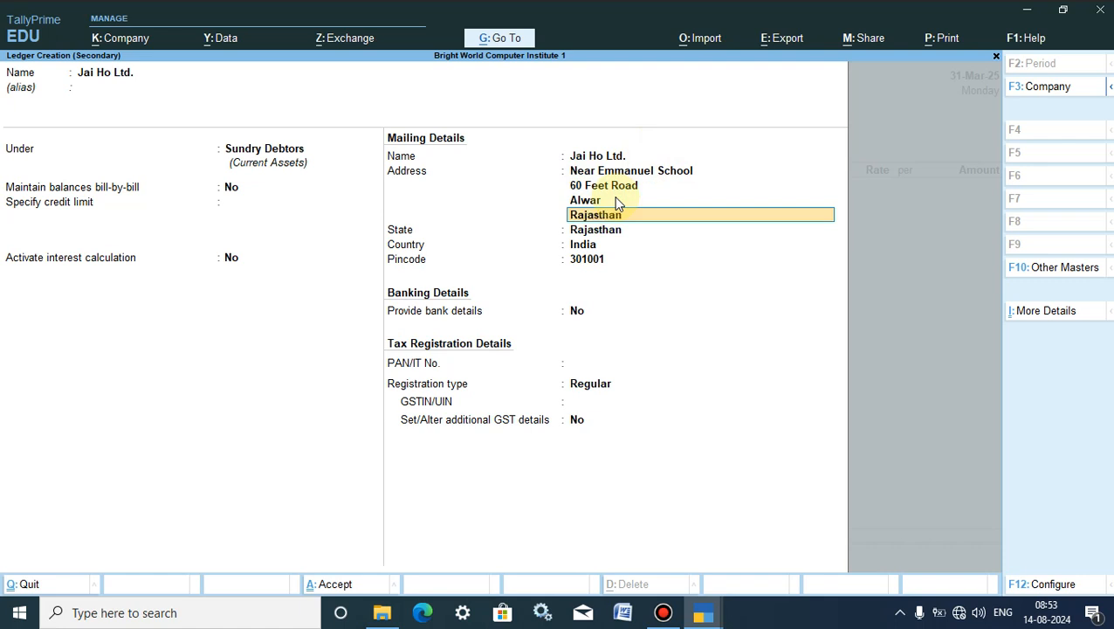
key("Return")
key("Return")
key("Return")
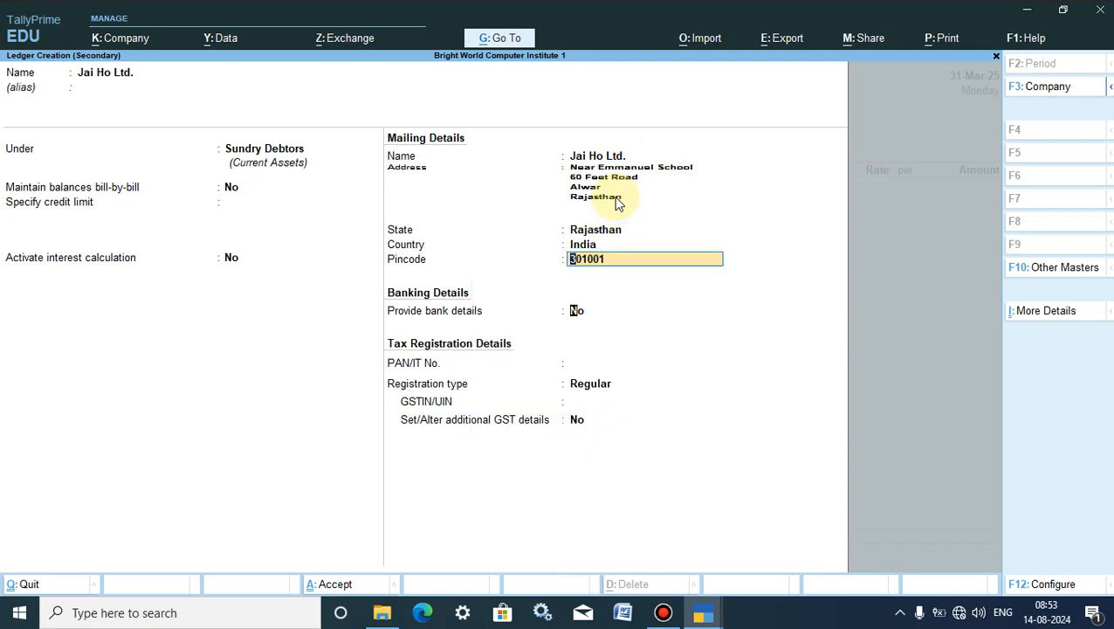
key("Return")
type("y")
key("Return")
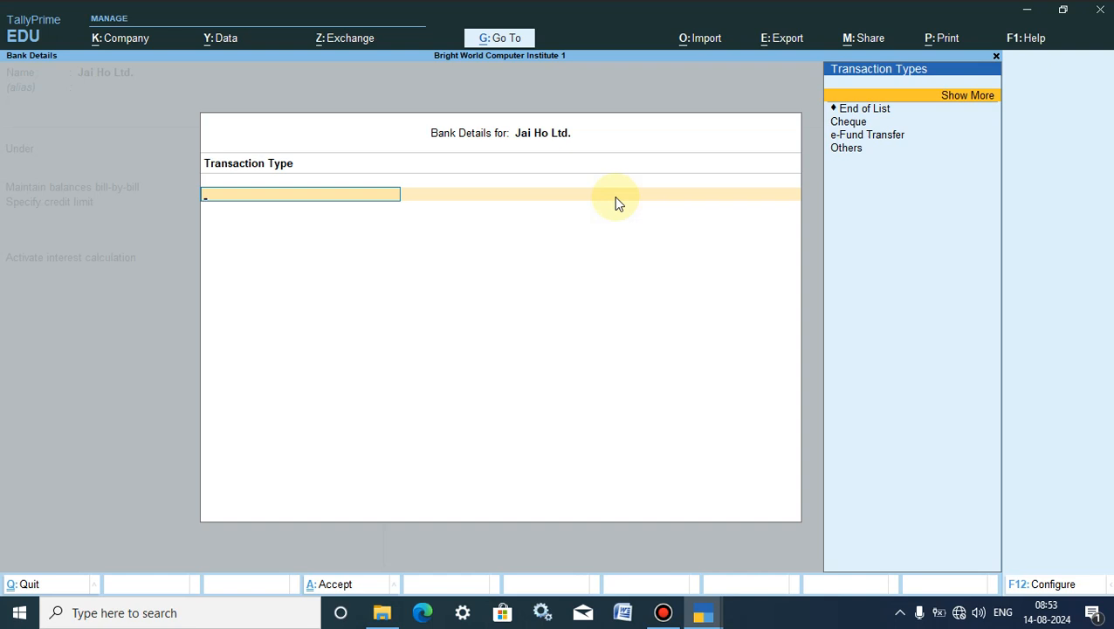
key("Escape")
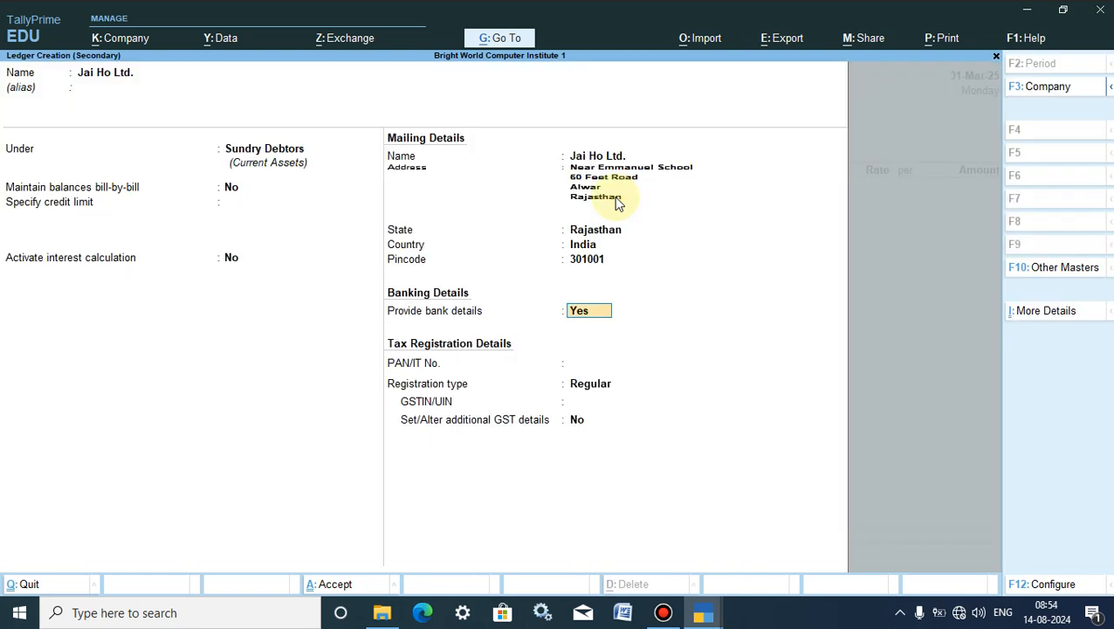
type("n")
key("Return")
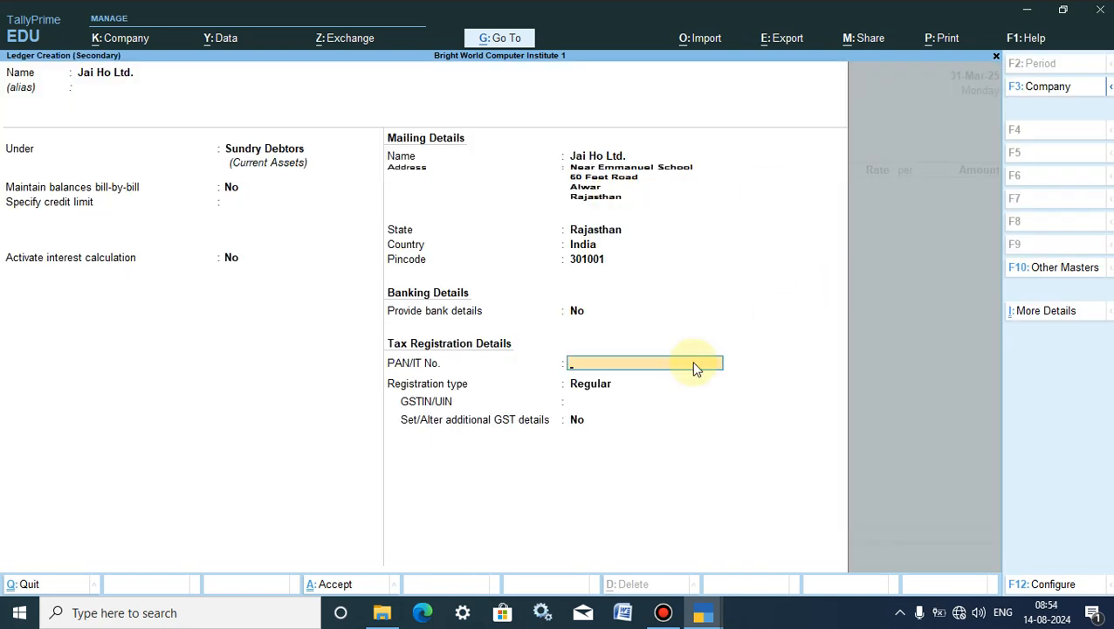
- Enter the ledger's PAN and GSTIN, keeping Regular as the registration type
type("ASDFG45678")
key("Return")
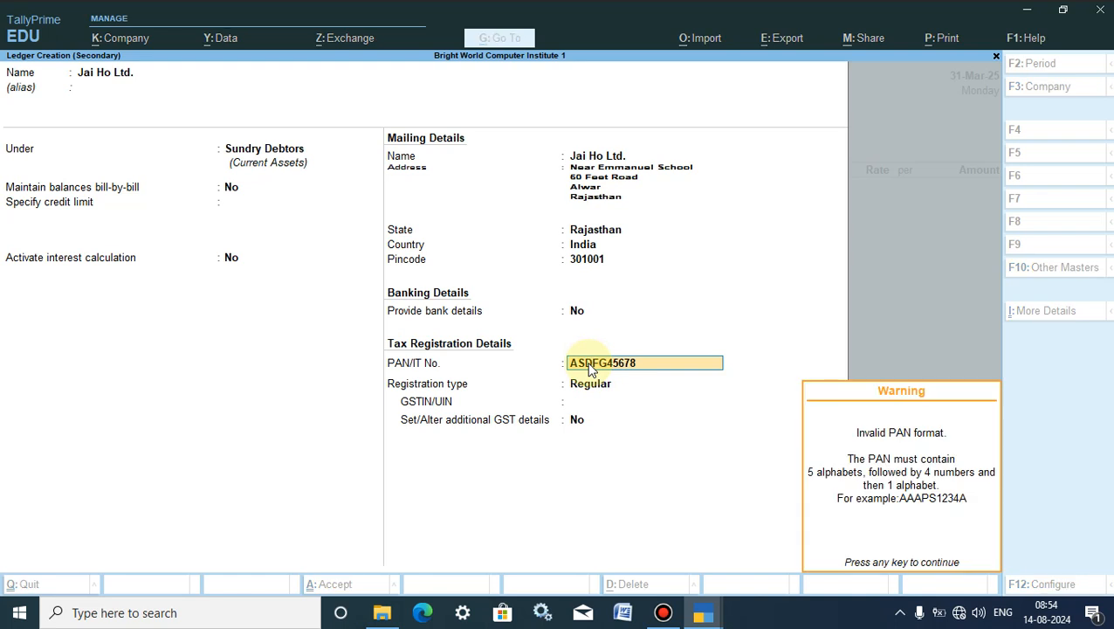
key("Return")
key("Return")
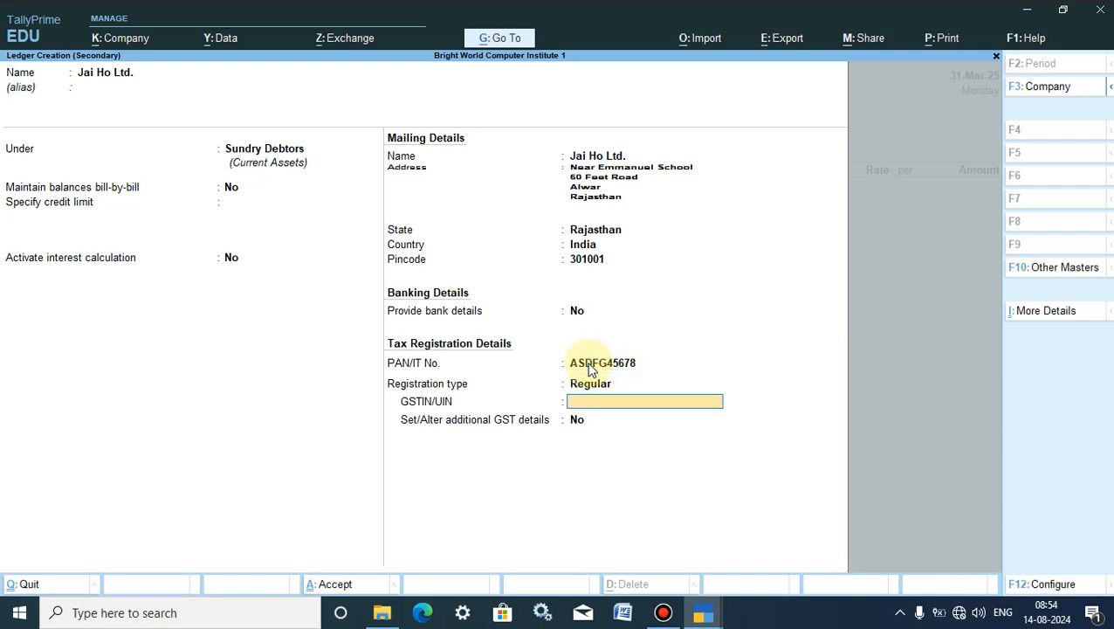
type("08ASDFG1234KLJ")
key("Return")
- Turn on additional GST details with Rajasthan as the place of supply for outwards, and save the ledger
key("Return")
type("y")
key("Return")
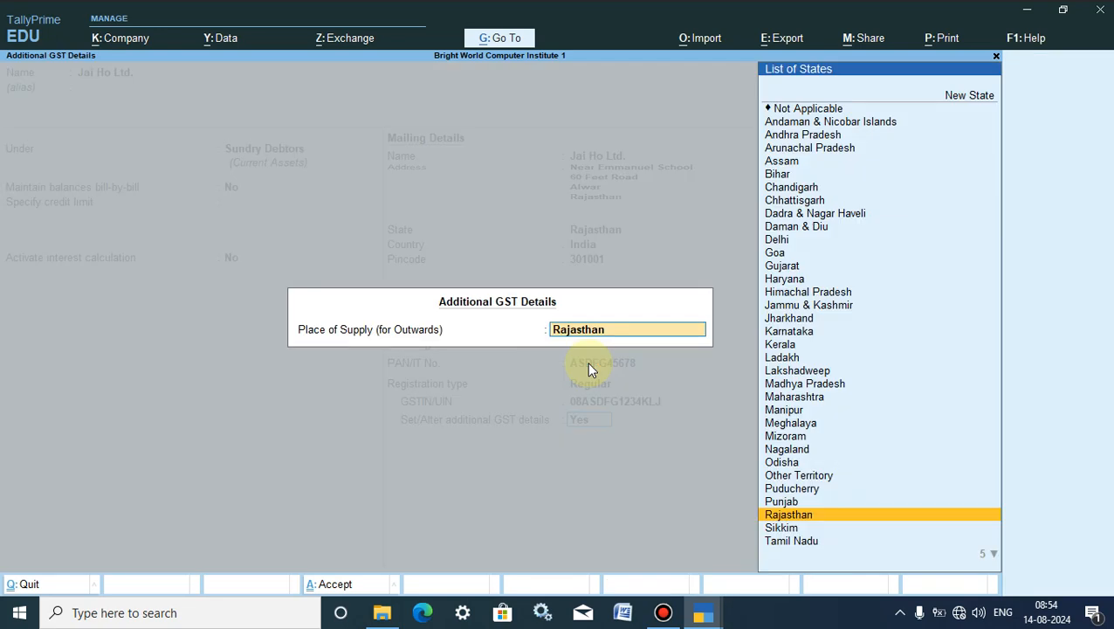
key("Return")
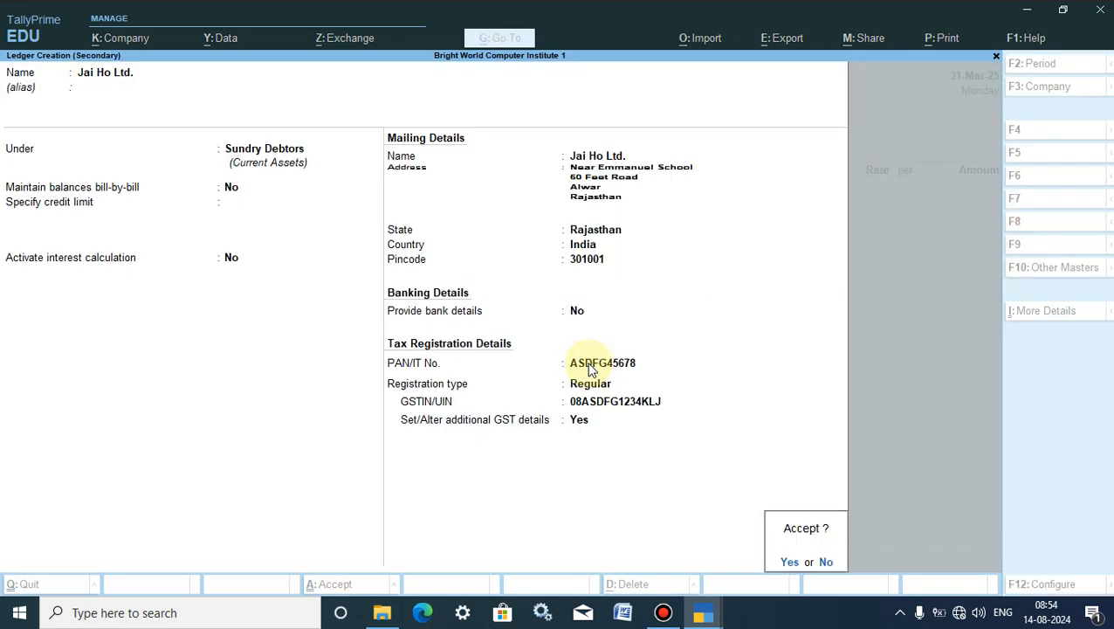
left_click(586, 363)
key("Return")
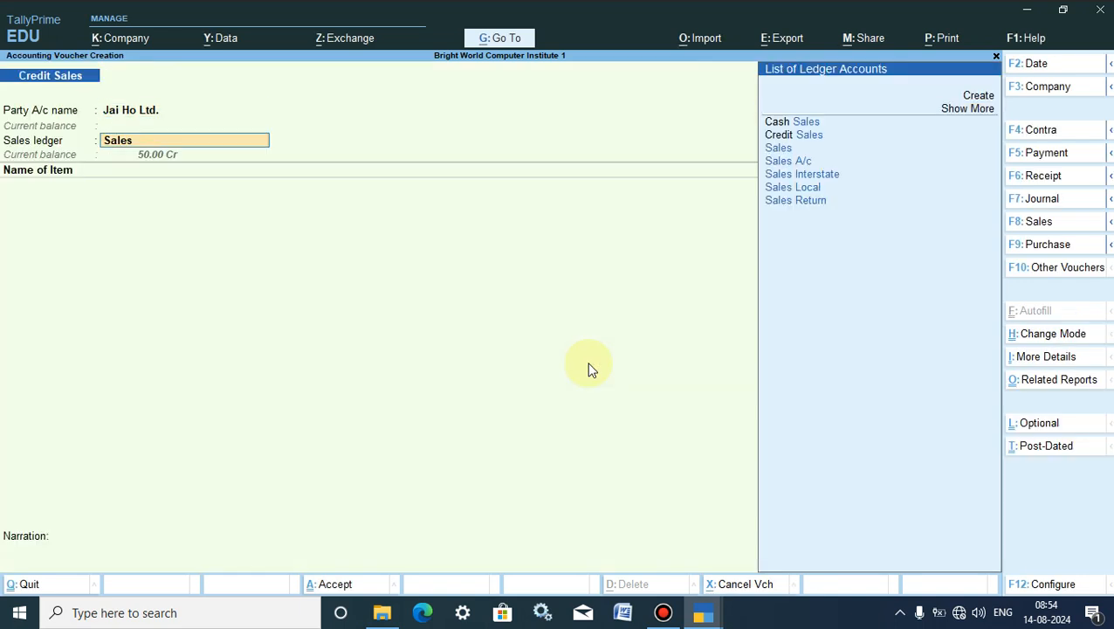
- Keep Jai Ho Ltd. as party, preview the Credit Memo, zoom in to examine its consignee and buyer details, and return to the voucher
left_click(131, 111)
key("Return")
left_click(939, 38)
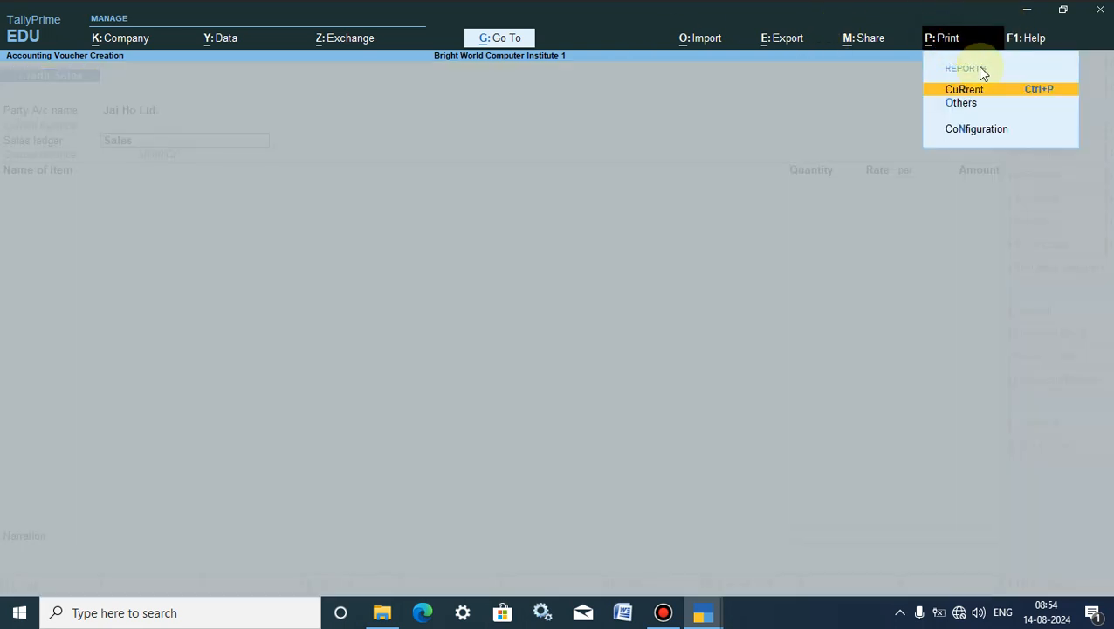
left_click(1033, 91)
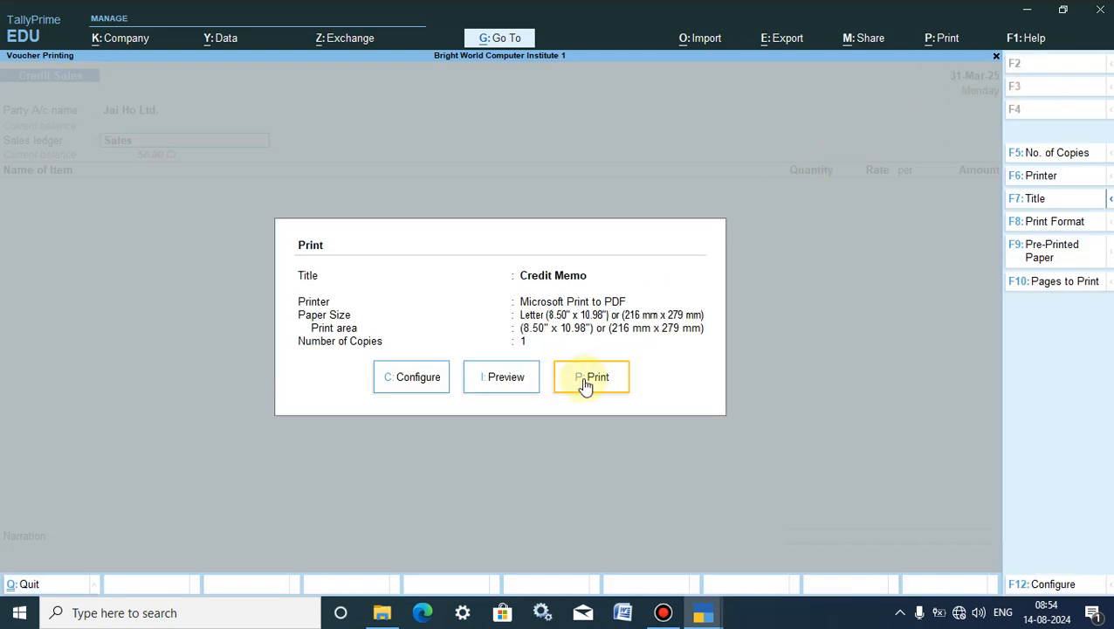
left_click(496, 380)
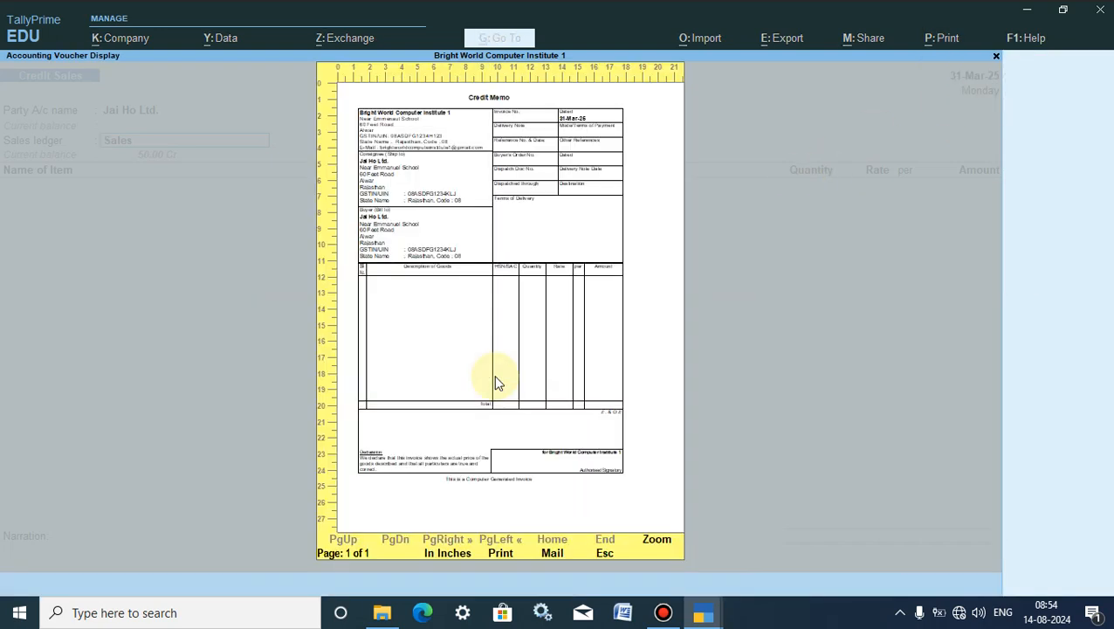
left_click(660, 539)
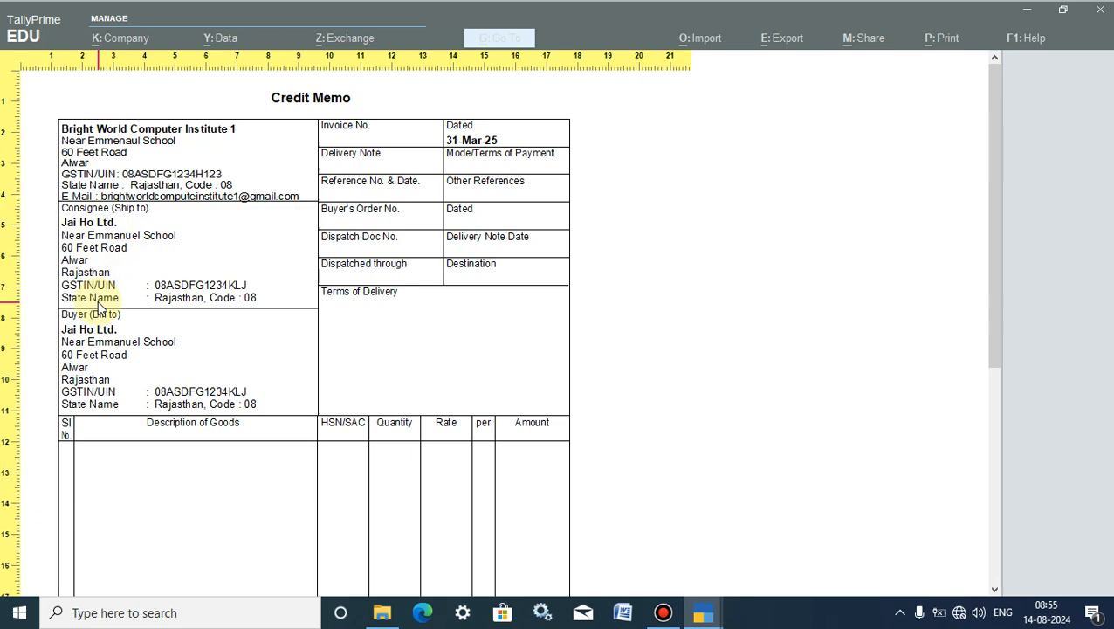
key("Escape")
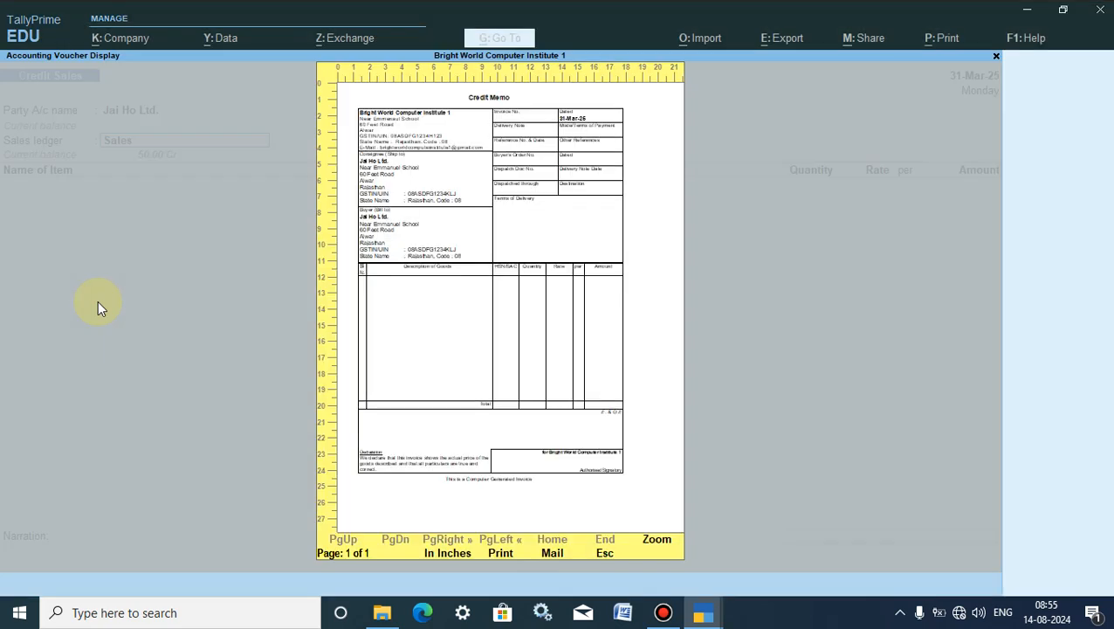
key("Escape")
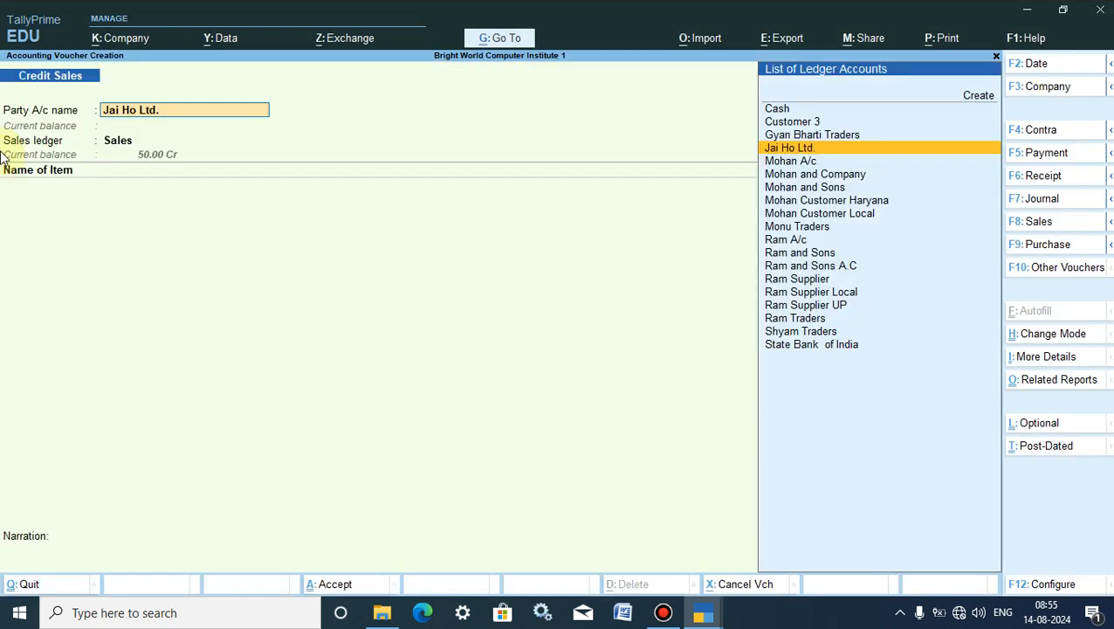